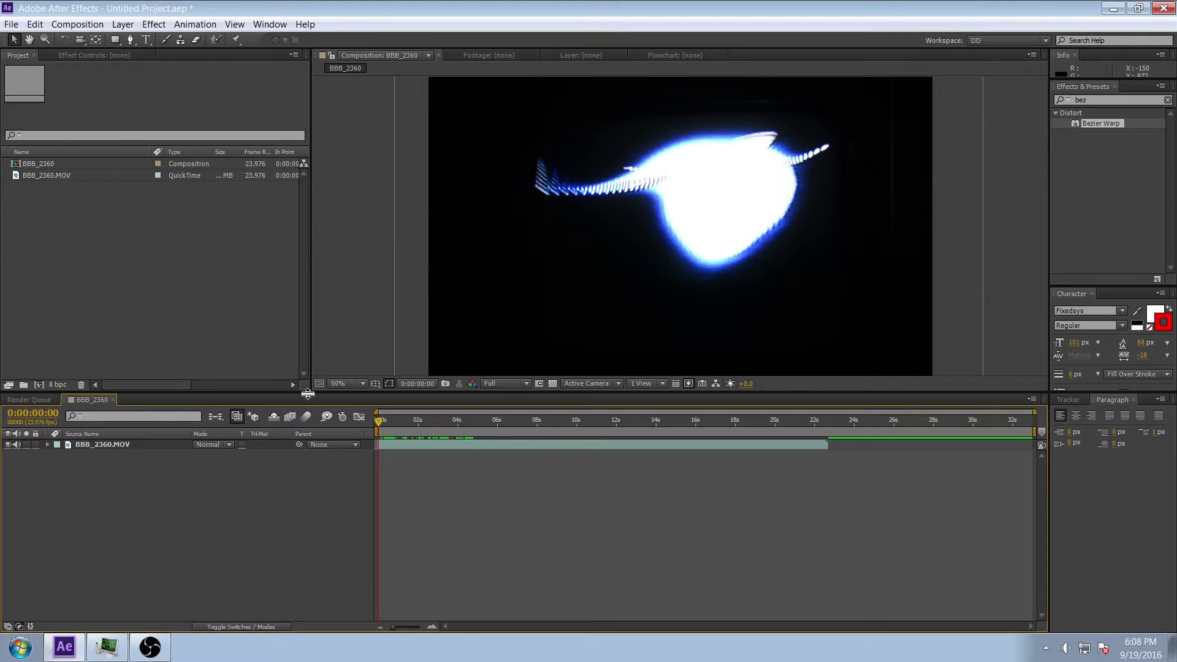
Step: Enlarge the Composition panel and scrub ahead to preview a later frame of the clip
drag(313, 393, 285, 443)
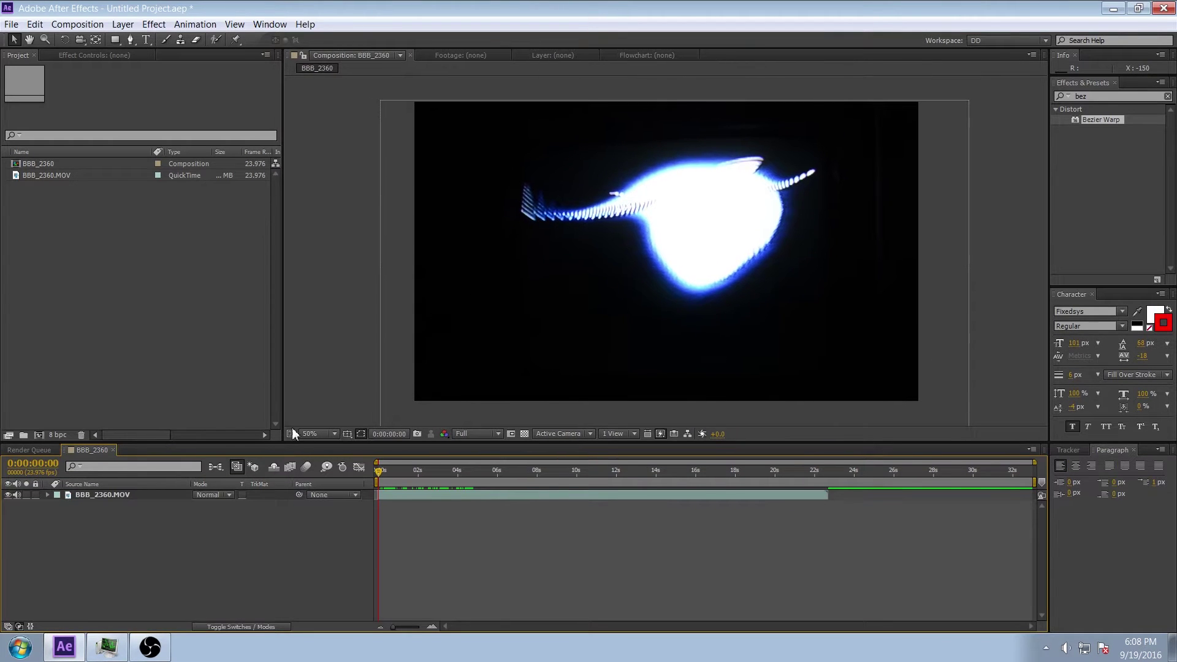
mouse_move(386, 482)
mouse_down()
mouse_move(520, 484)
mouse_move(371, 503)
mouse_move(386, 500)
mouse_up()
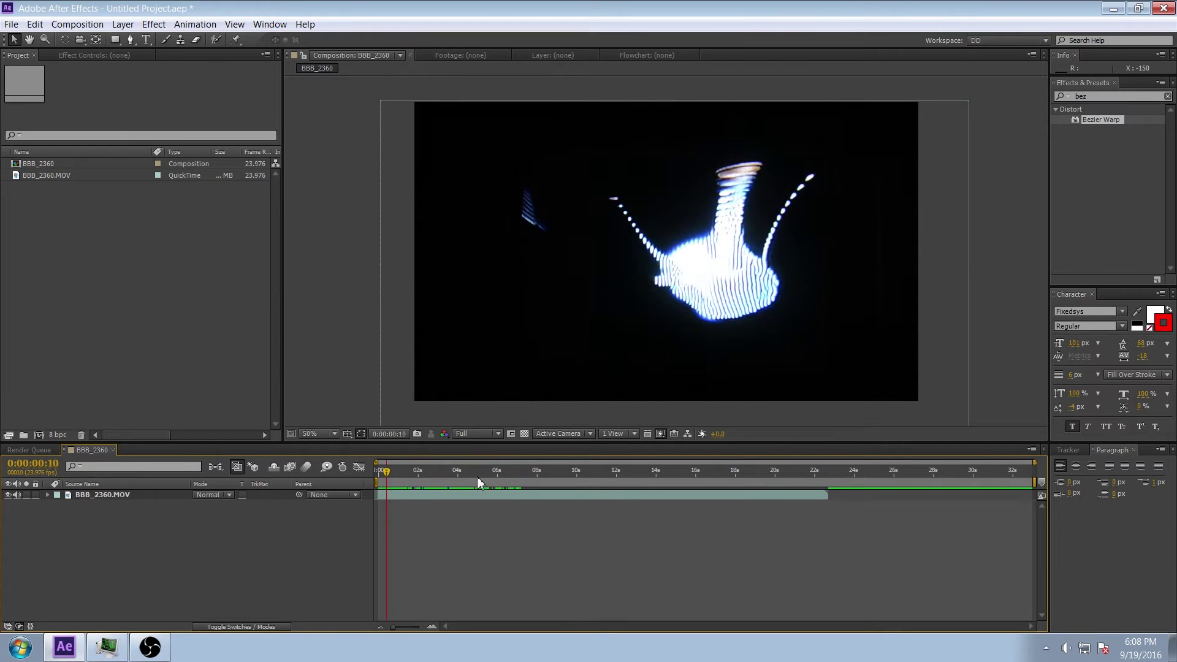
click(1099, 95)
Step: Apply Linear Color Key to BBB_2360.MOV, sampling the black background as the key colour
text(linear c)
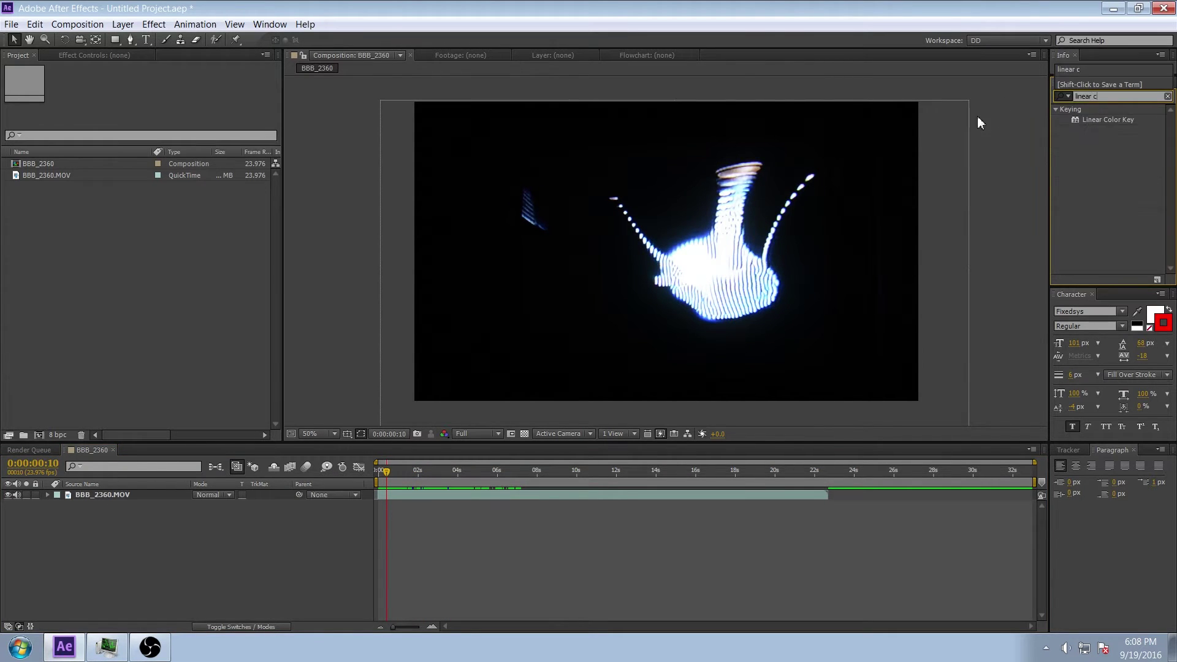
drag(1084, 120, 908, 175)
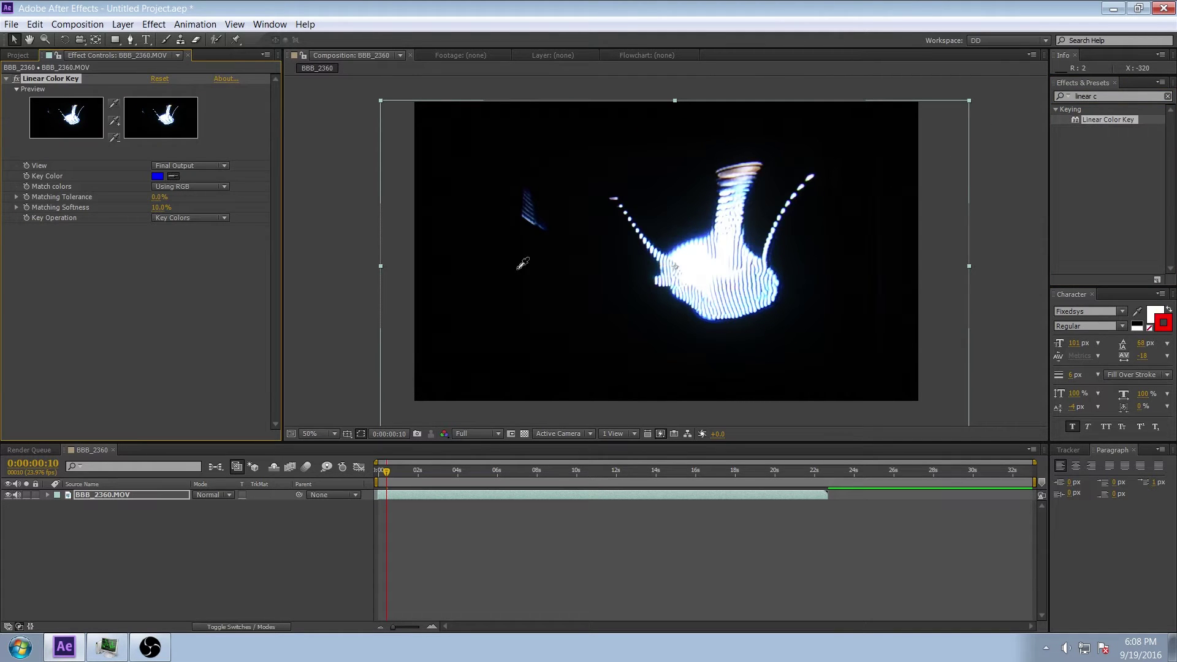
click(518, 267)
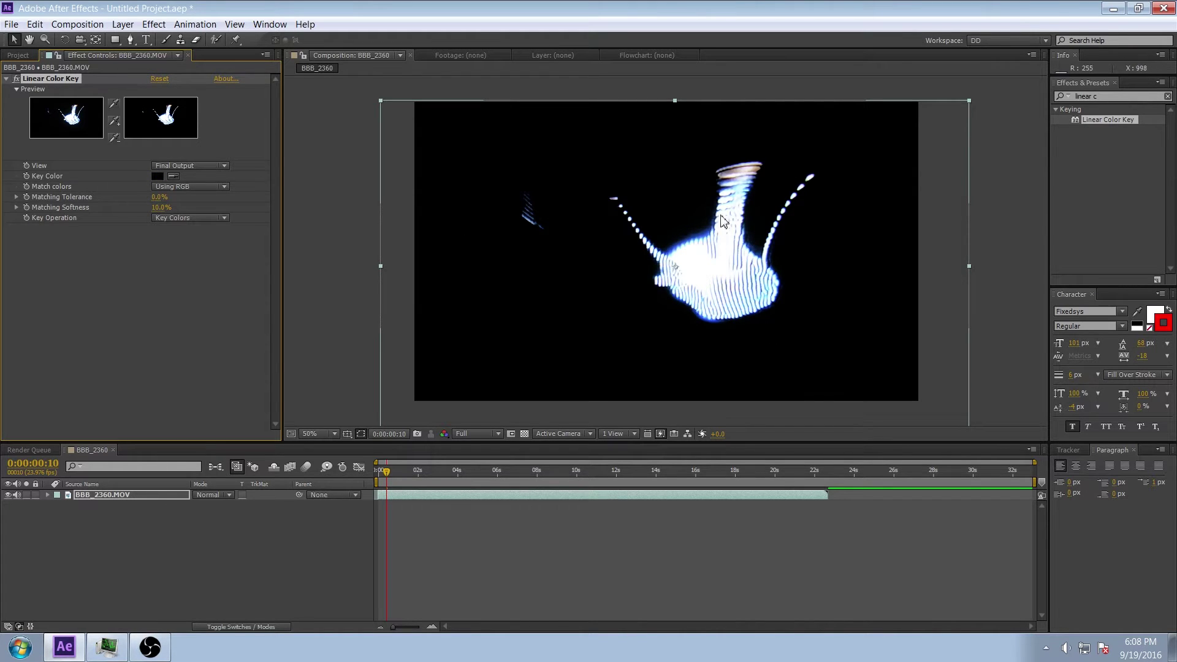
click(440, 497)
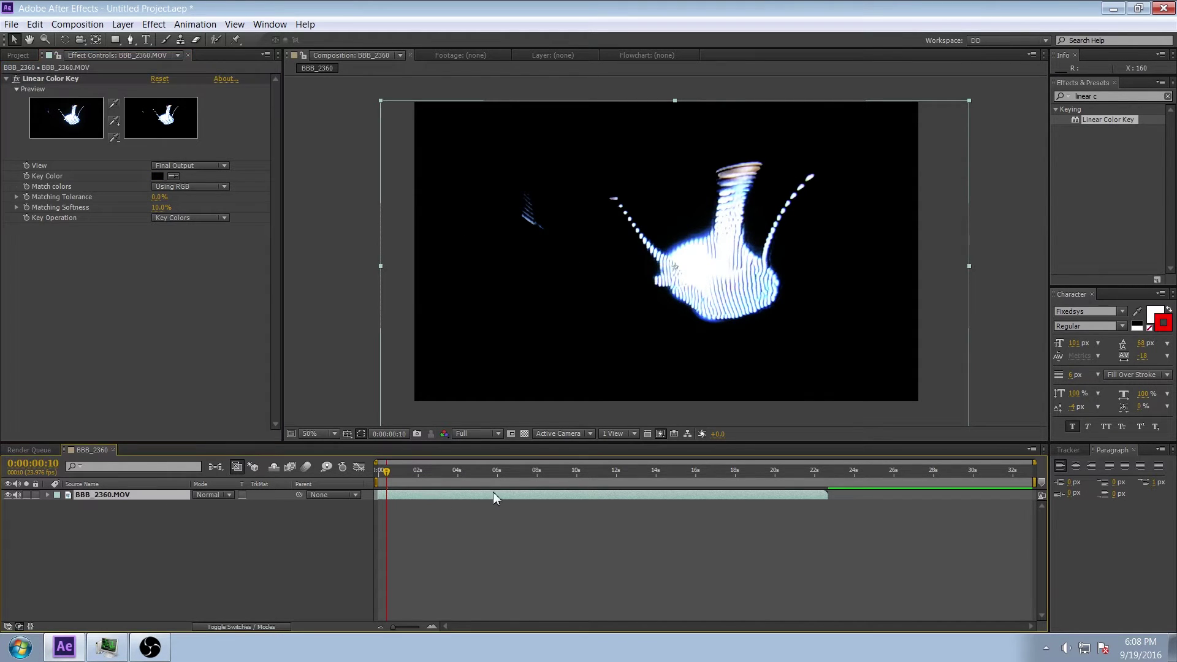
Step: Duplicate the BBB_2360.MOV layer and shift the copy two frames later at frame-level zoom
key(ctrl+d)
click(793, 504)
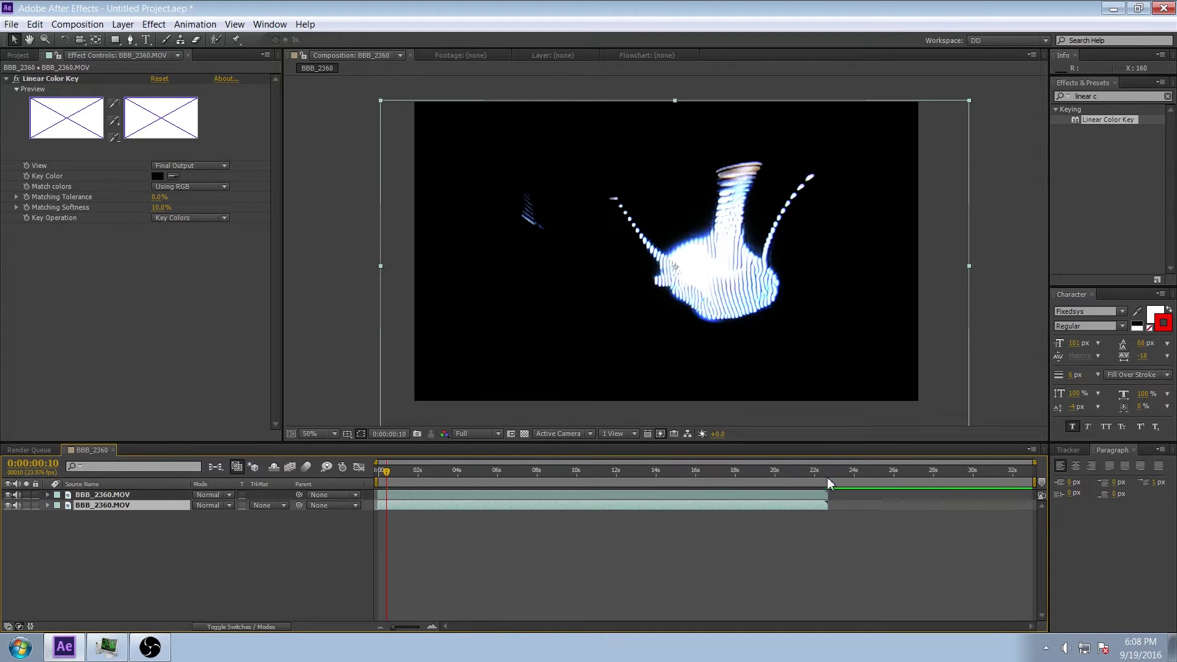
click(831, 471)
click(432, 627)
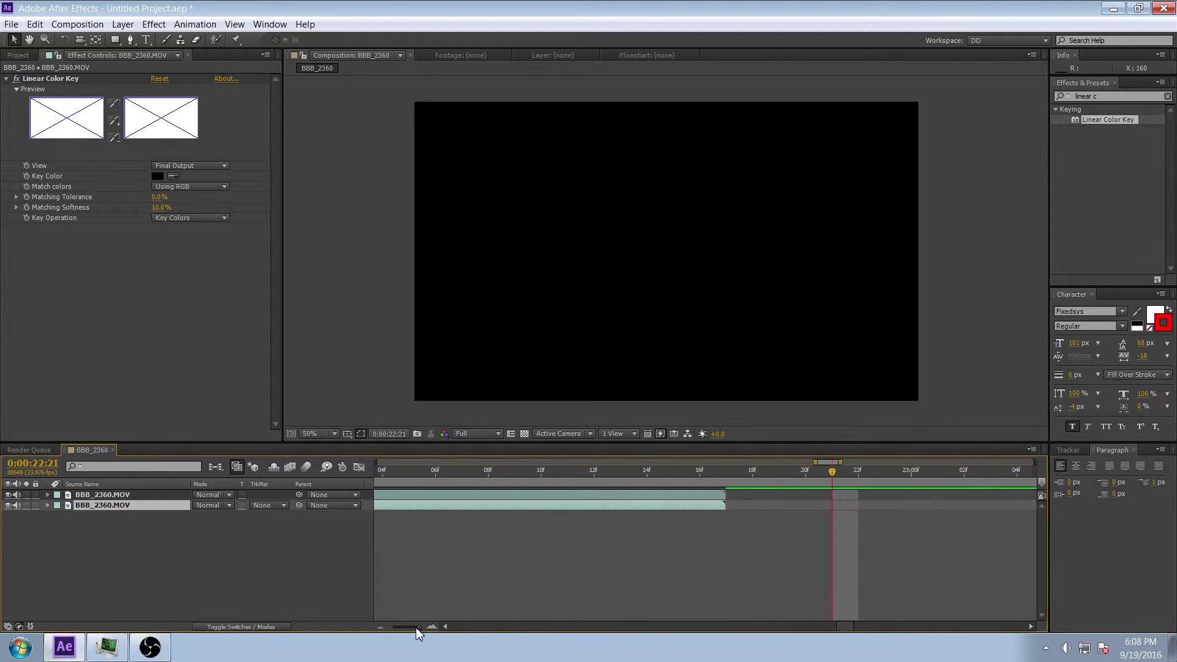
drag(416, 627, 420, 627)
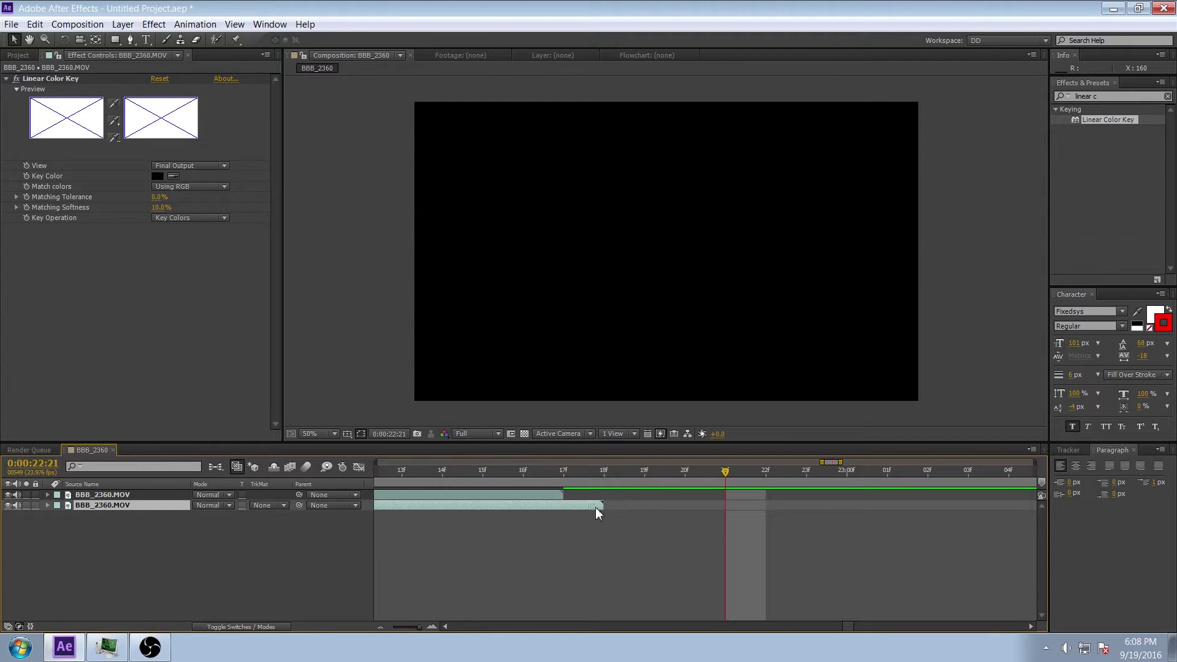
drag(598, 507, 685, 506)
click(603, 471)
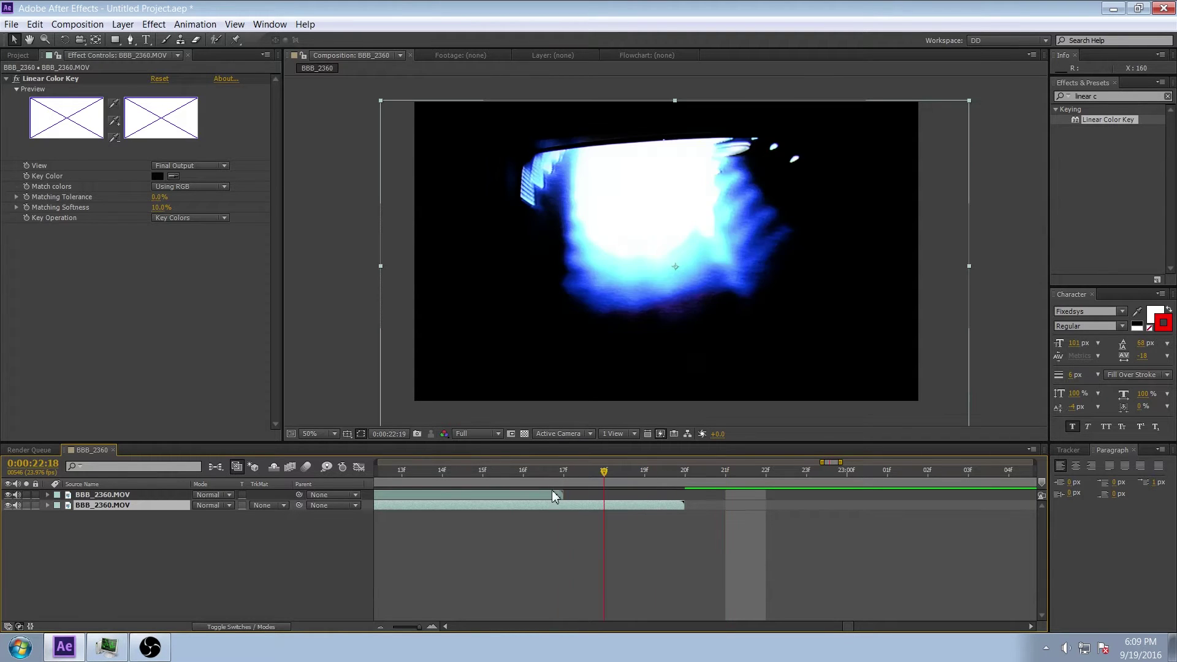
click(482, 471)
Step: Add third, fourth and fifth copies, each offset slightly later in time
key(ctrl+d)
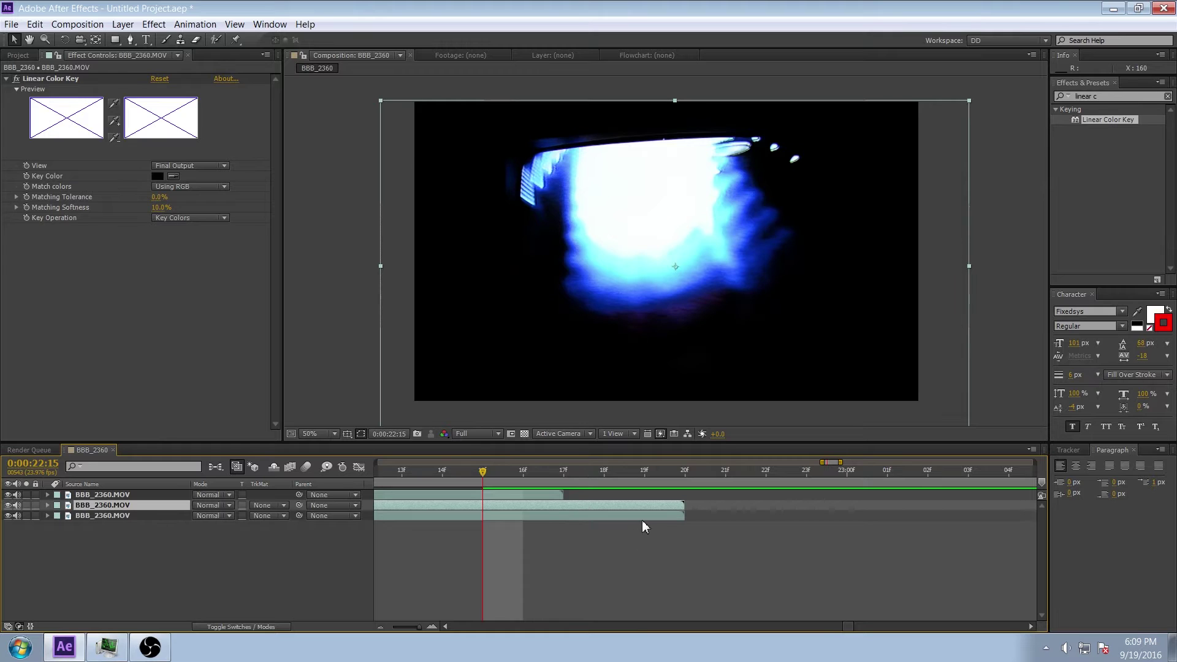
click(649, 517)
drag(743, 522, 755, 520)
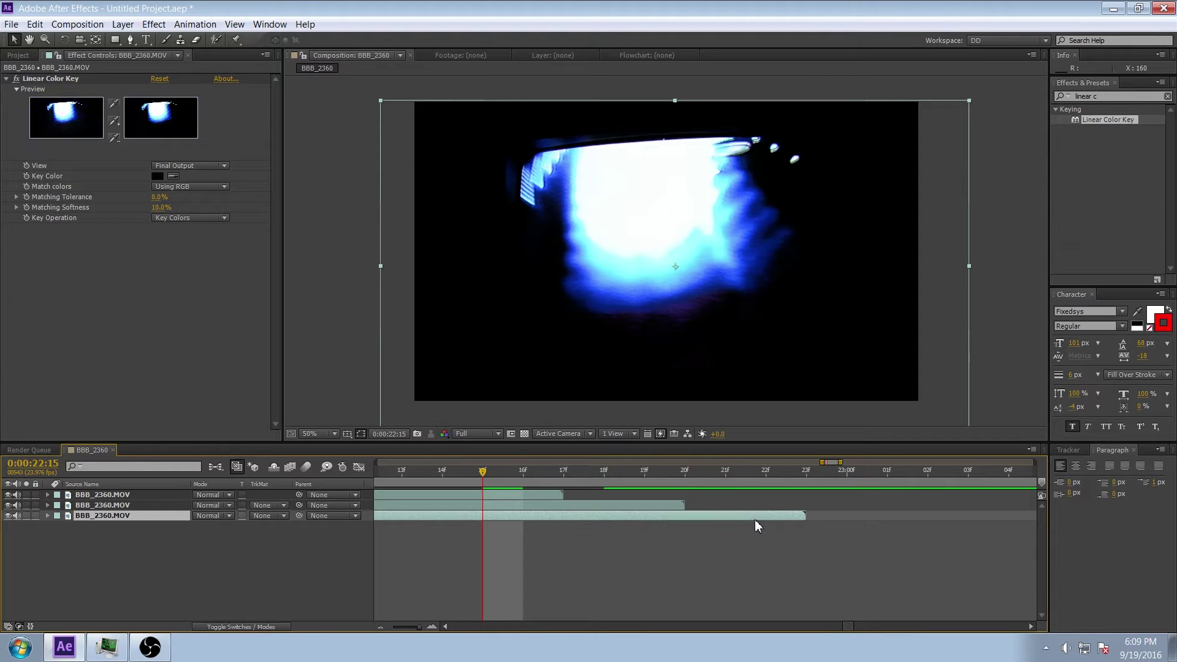
key(ctrl+d)
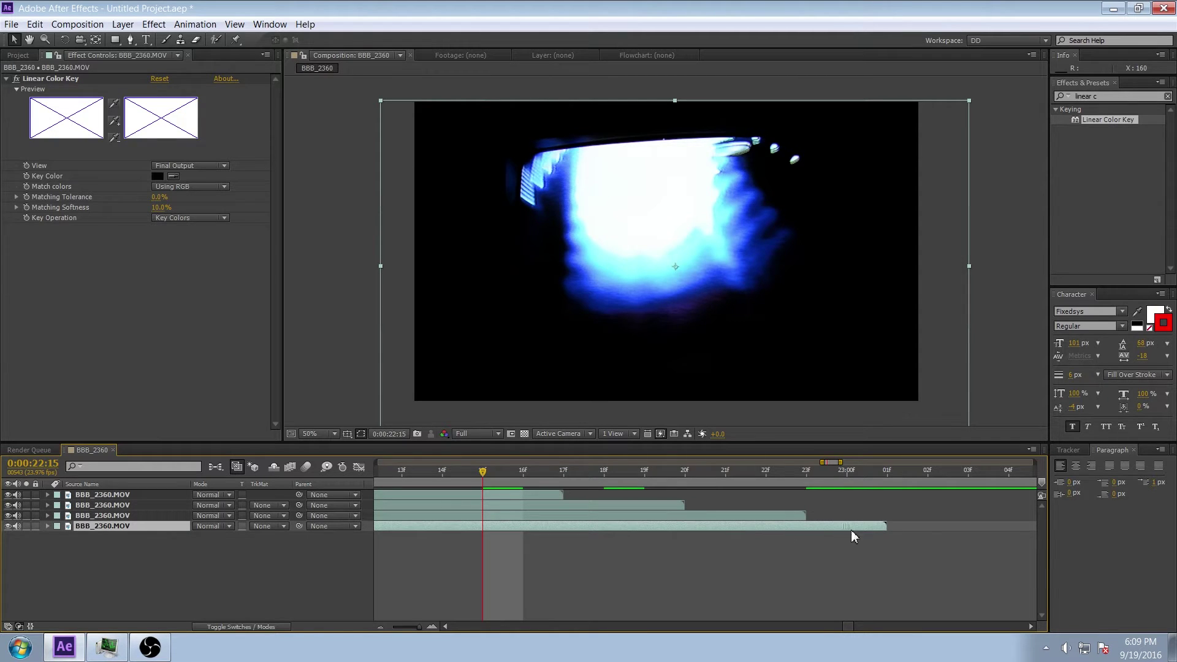
drag(843, 530, 869, 528)
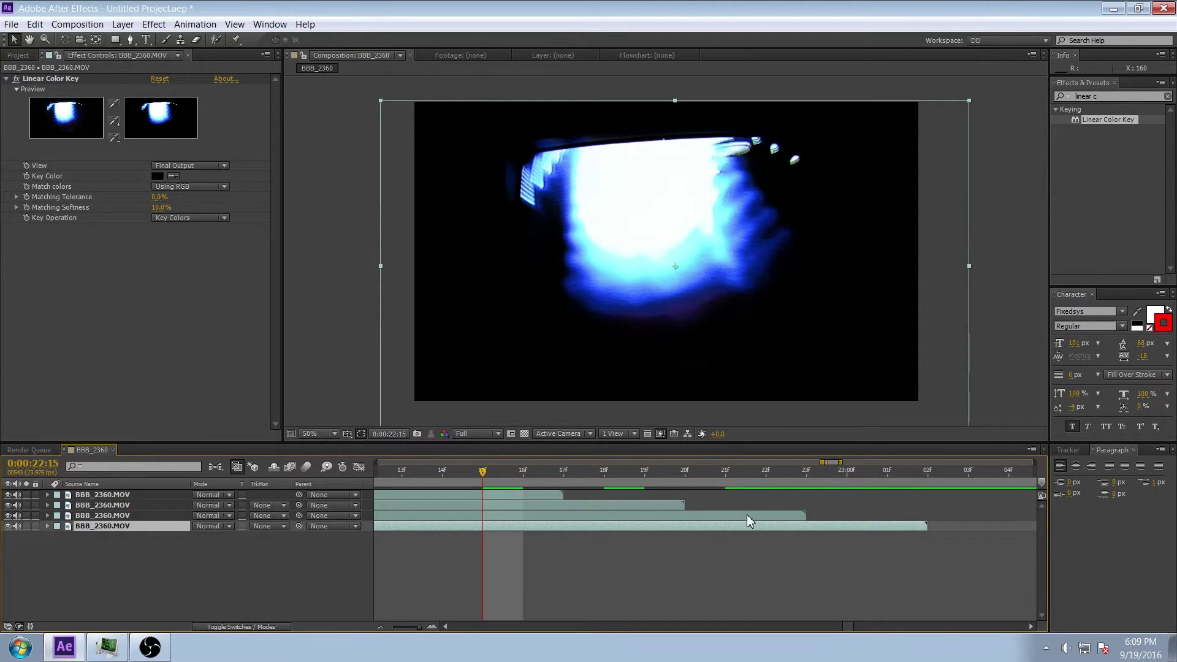
key(ctrl+d)
drag(705, 538, 744, 538)
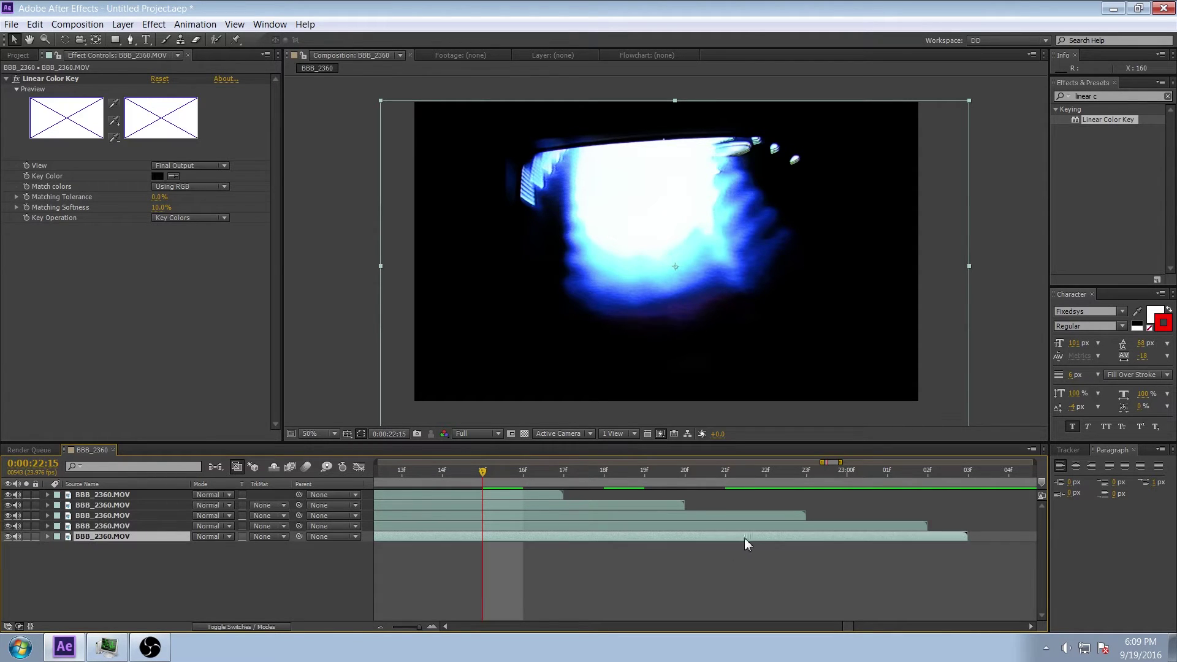
Step: Duplicate the batches of copies twice, pushing each new batch further later and to the stack bottom
key(ctrl+a)
key(minus)
key(ctrl+d)
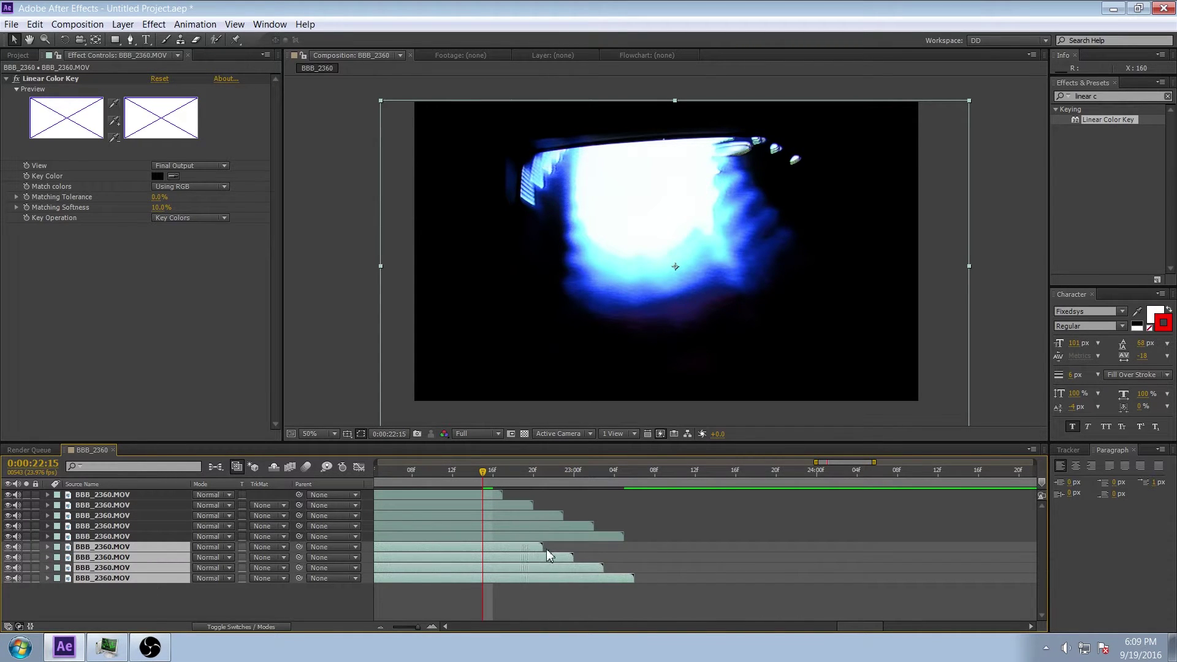
drag(548, 556, 639, 553)
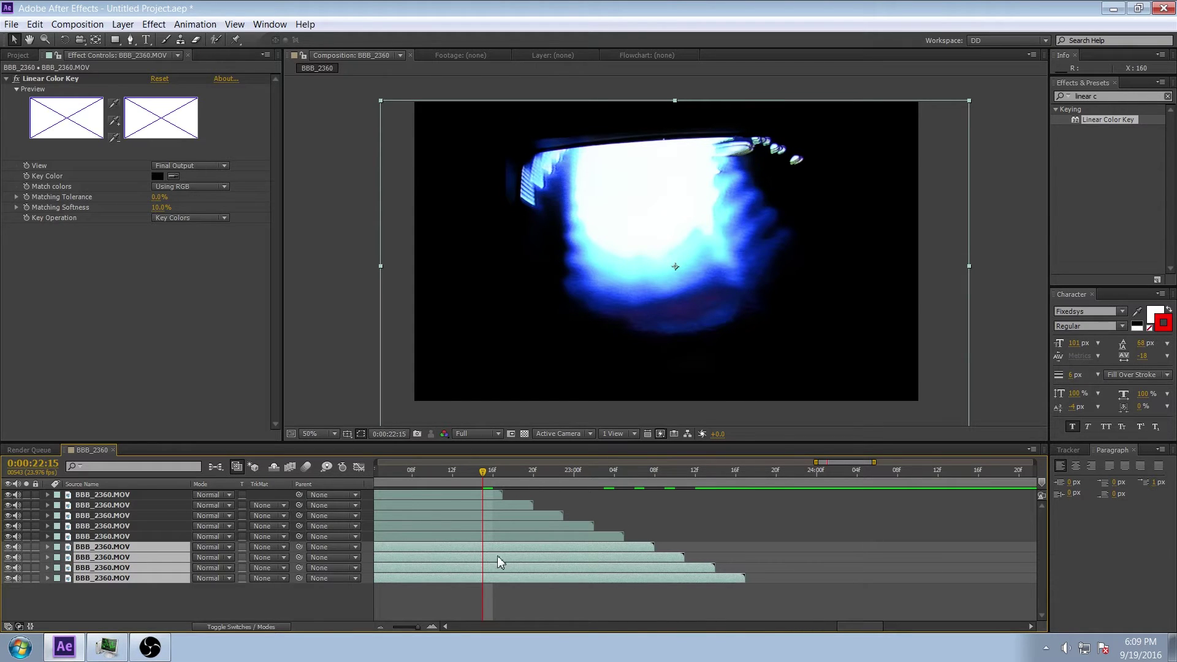
key(ctrl+d)
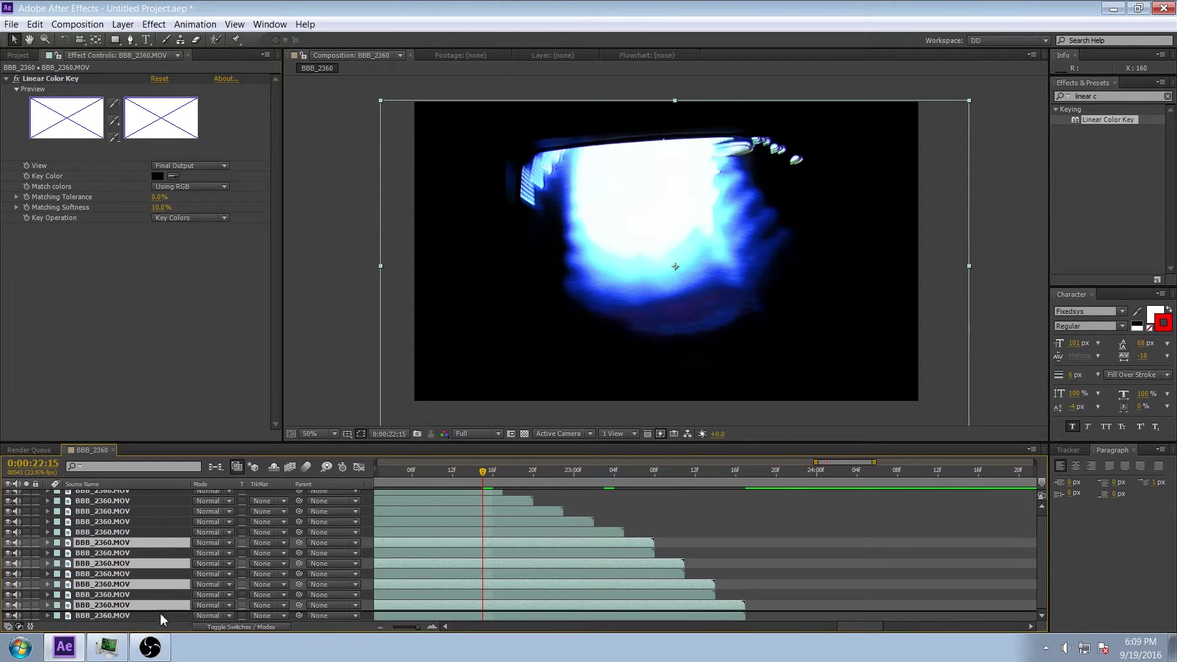
key(ctrl+shift+bracketleft)
drag(607, 587, 722, 588)
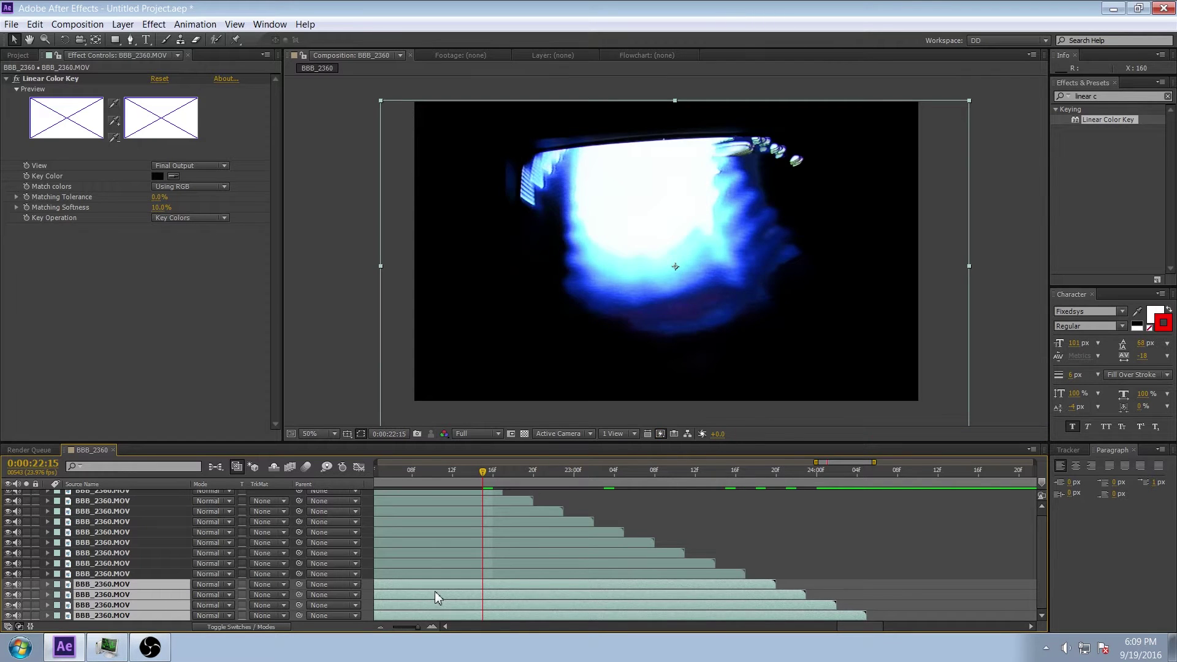
key(Home)
Step: Slide all layers to start at frame 0, then preview frames 0:00:00:02 and 0:00:00:22
key(ctrl+a)
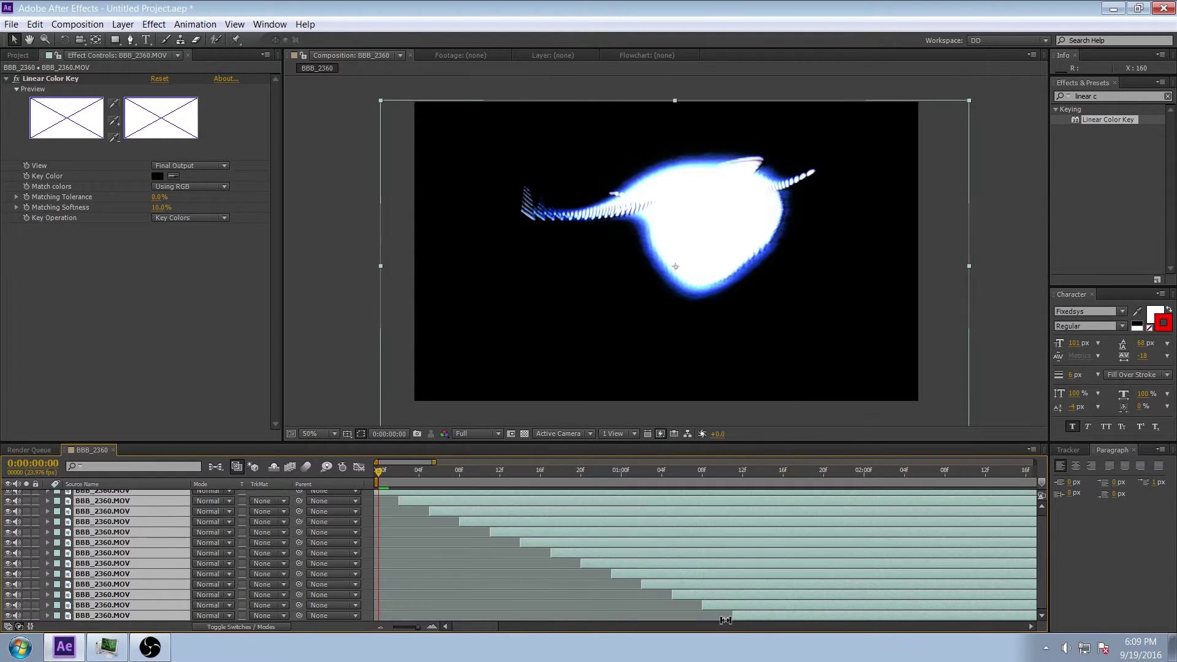
drag(772, 605, 392, 614)
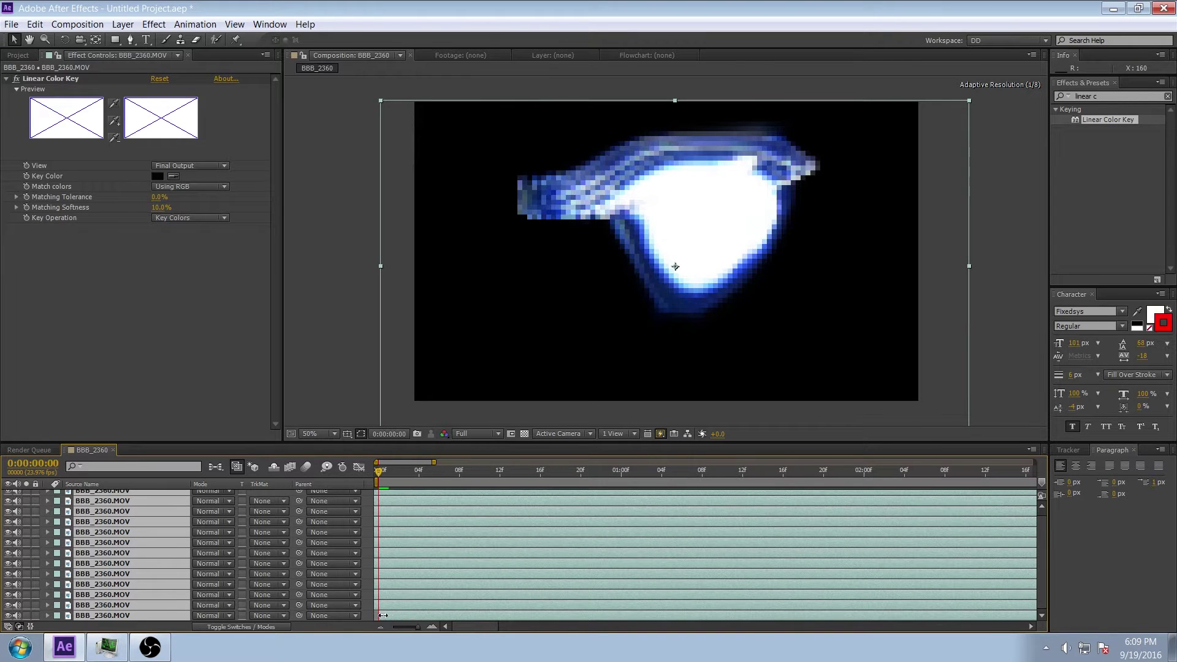
click(396, 475)
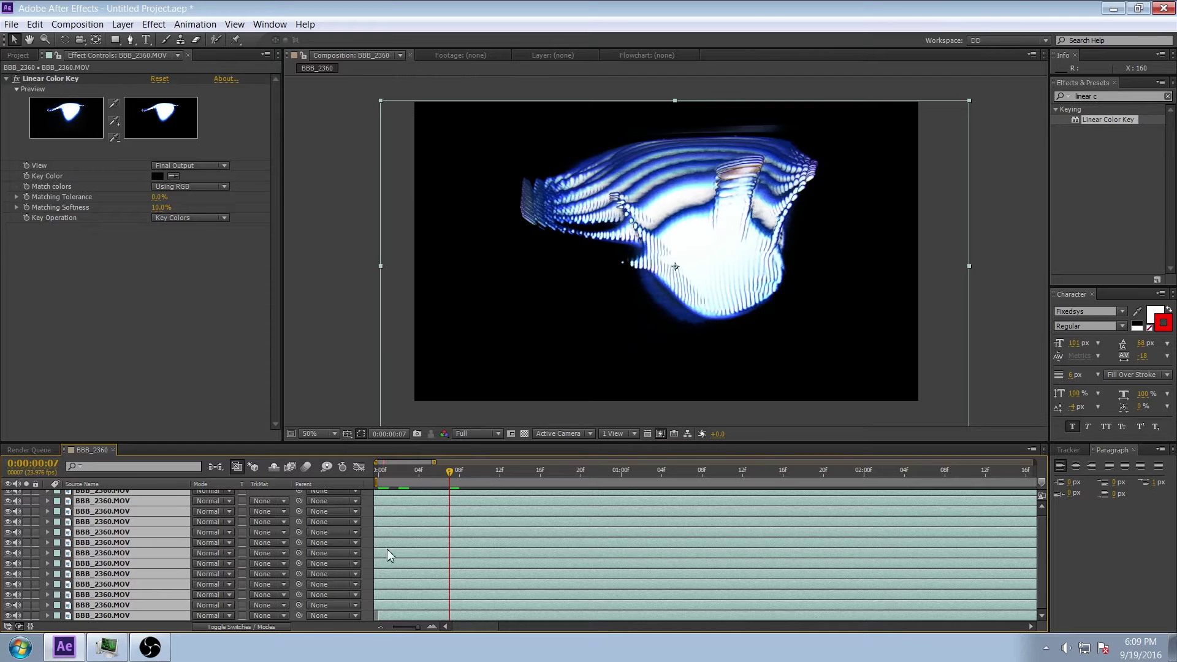
click(381, 627)
click(436, 483)
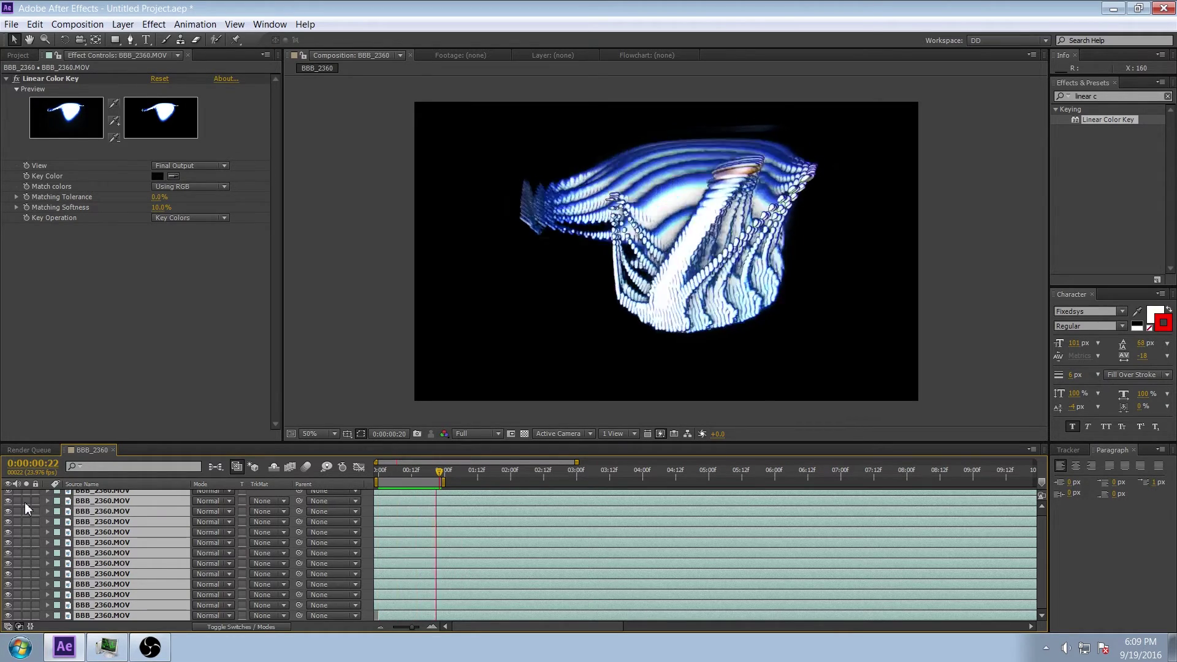
scroll(791, 245, up, 2)
key(h)
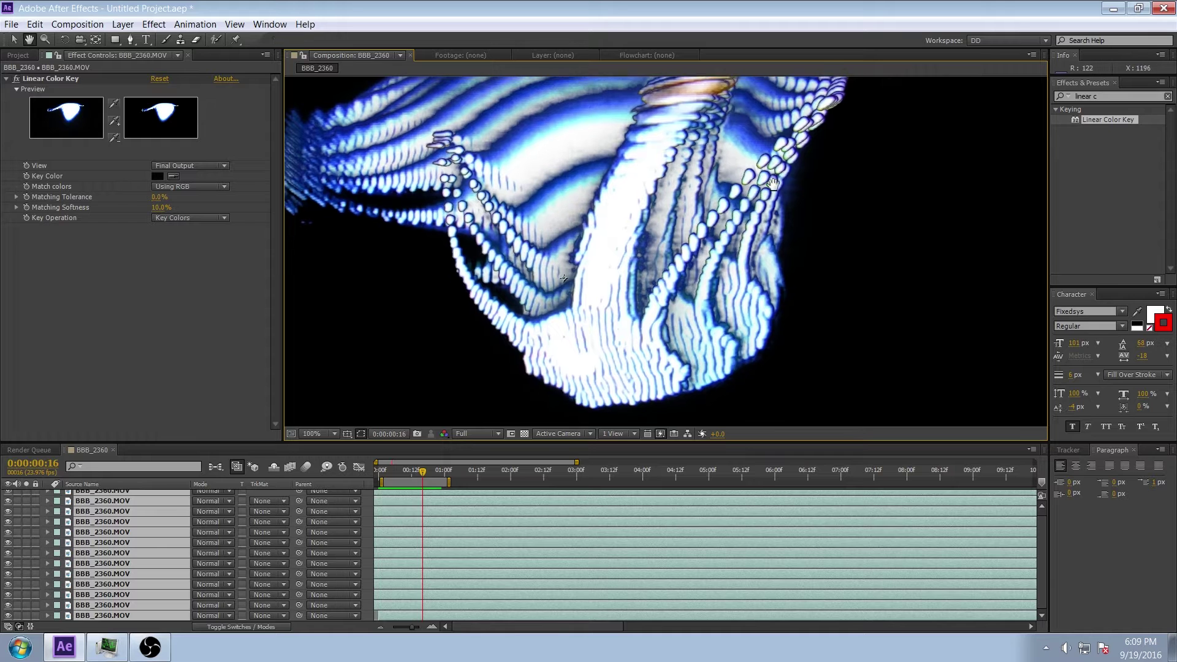
drag(765, 297, 746, 224)
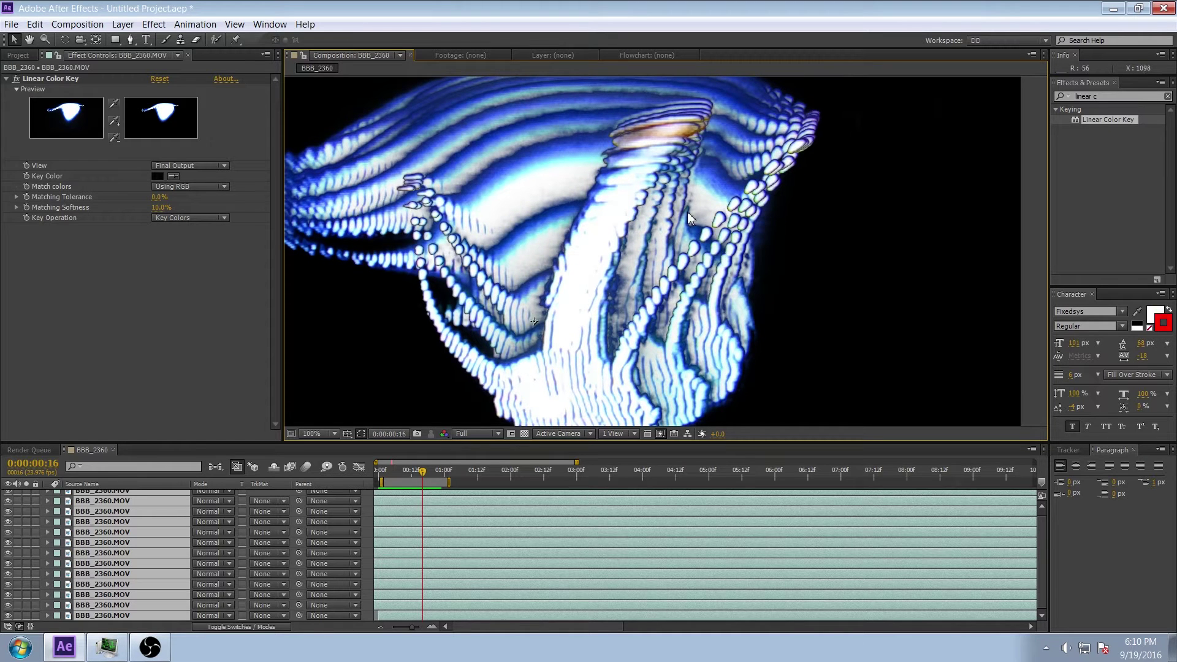
drag(428, 484, 379, 473)
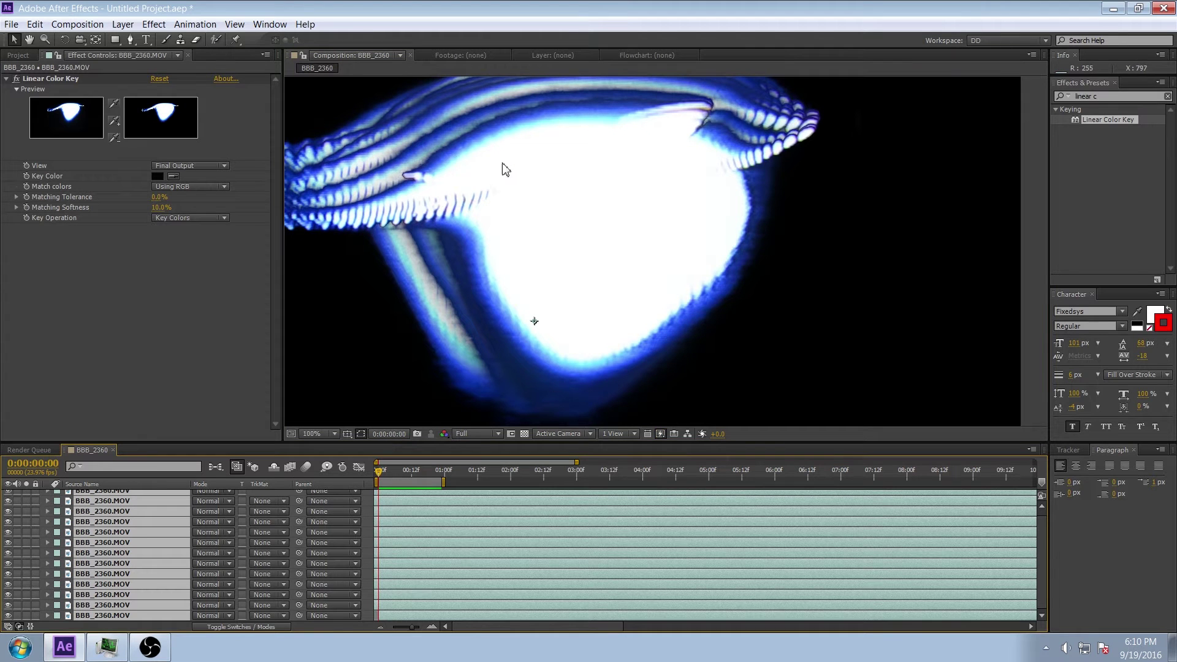
key(h)
drag(508, 176, 590, 213)
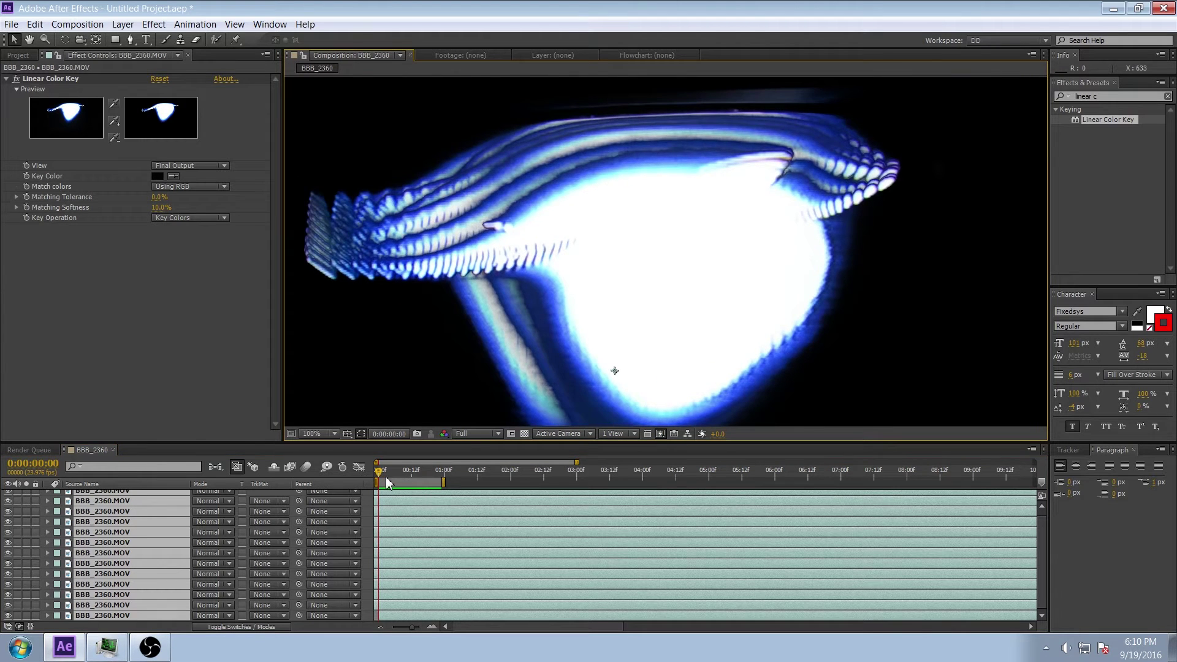
drag(386, 483, 596, 480)
key(h)
drag(464, 319, 493, 310)
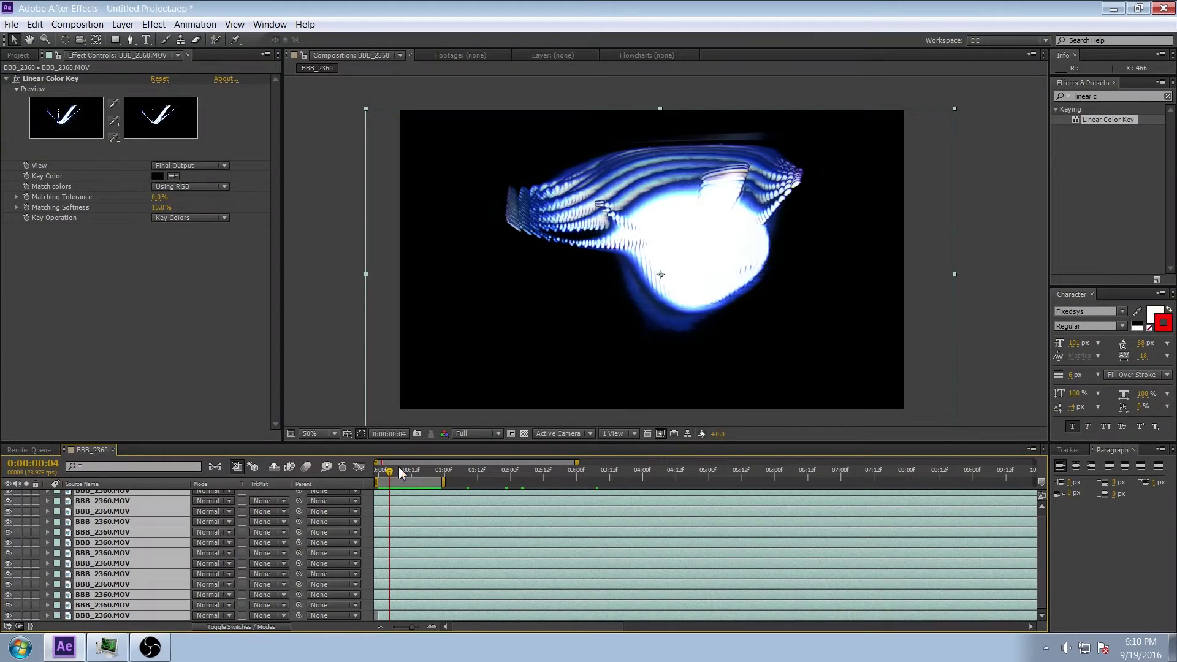
click(395, 475)
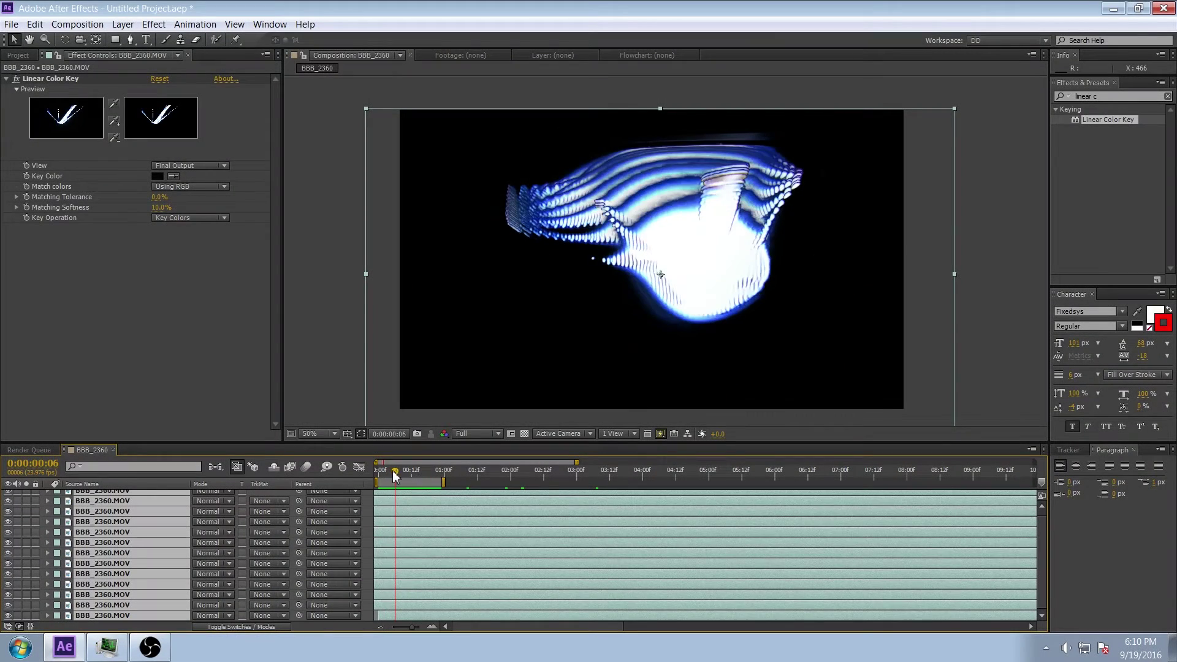
scroll(388, 561, up, 2)
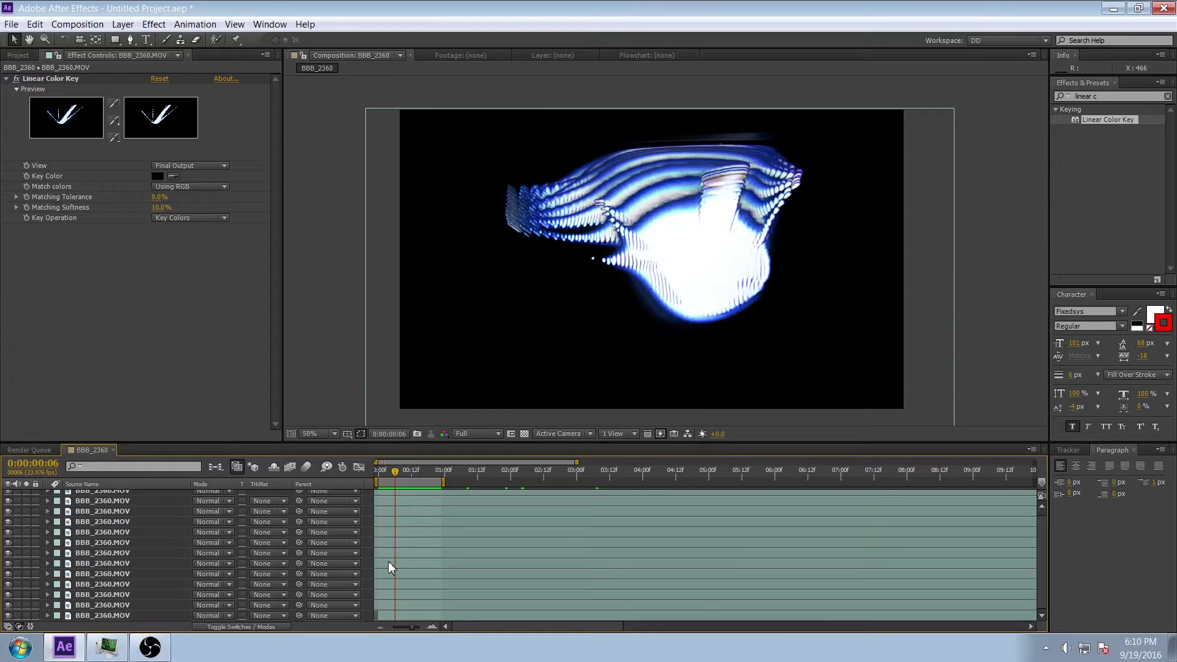
click(419, 508)
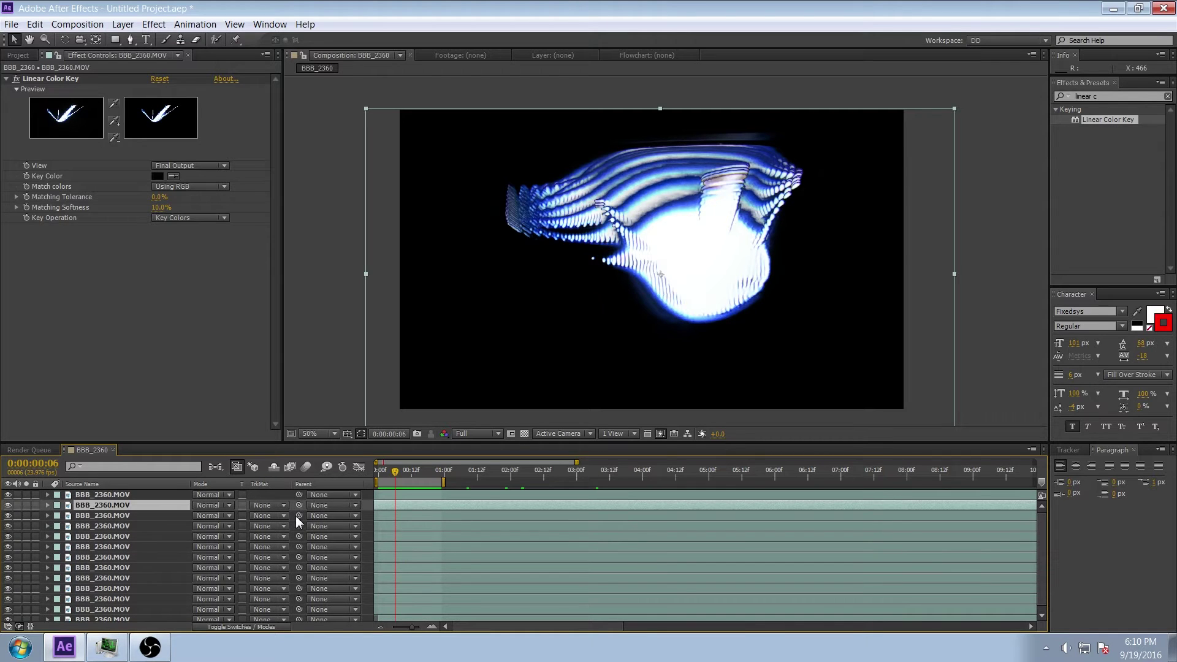
Step: Rotate the second and third trail layers to 11° and 22°
key(r)
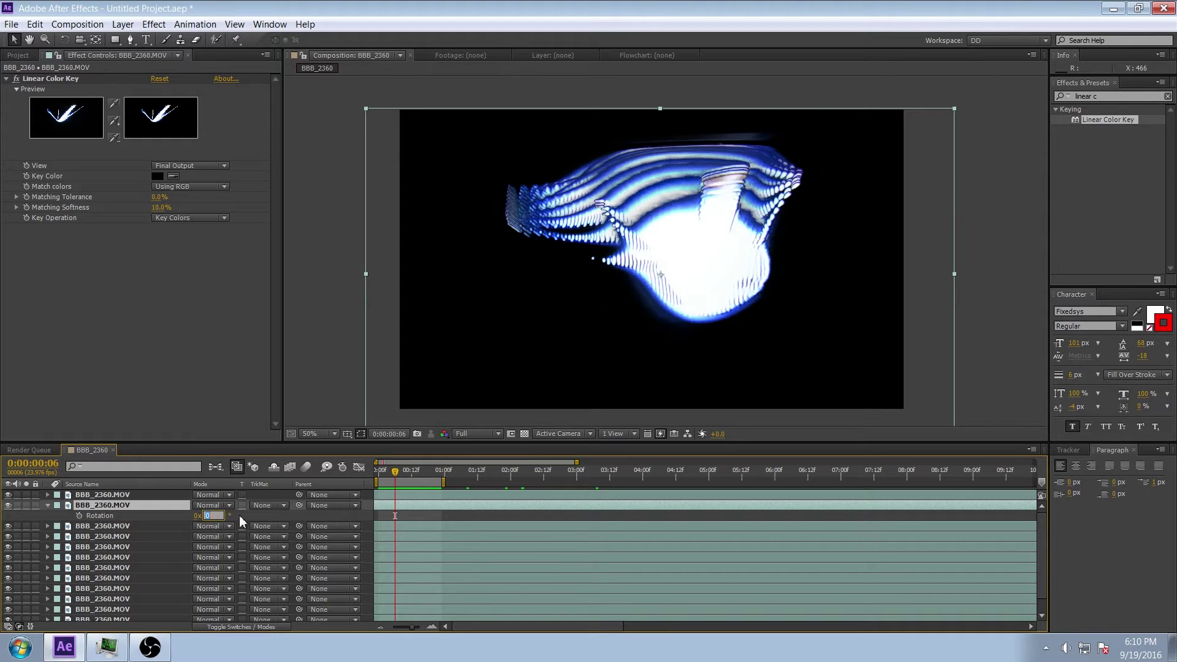
text(11)
key(Return)
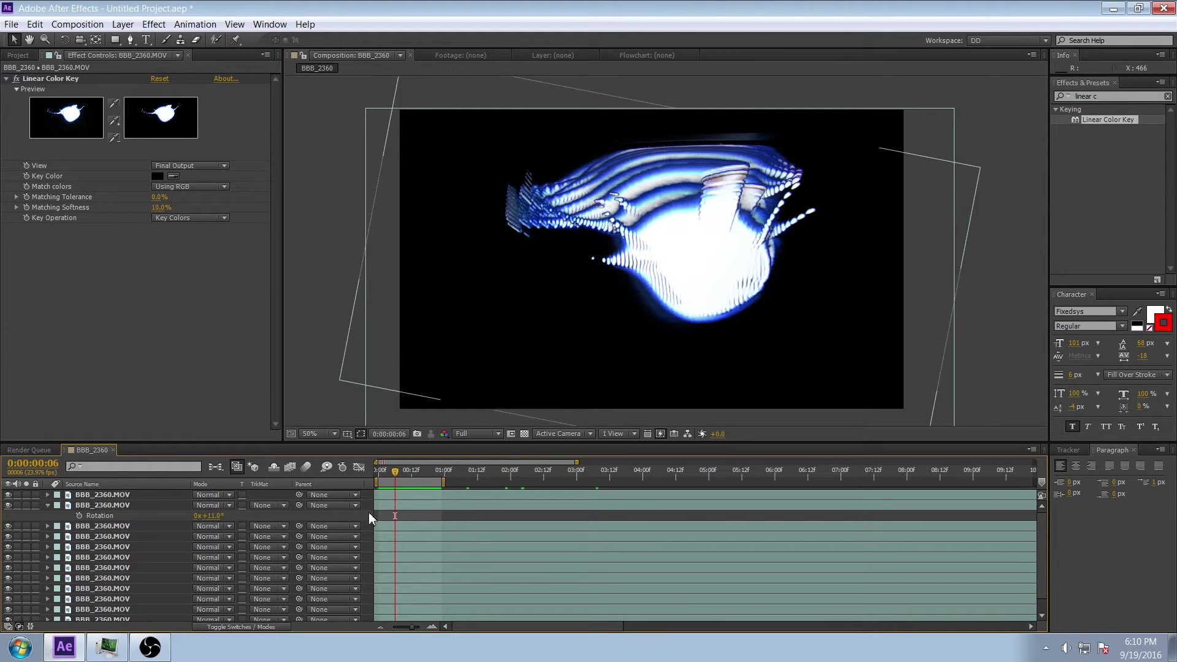
click(397, 526)
click(413, 504)
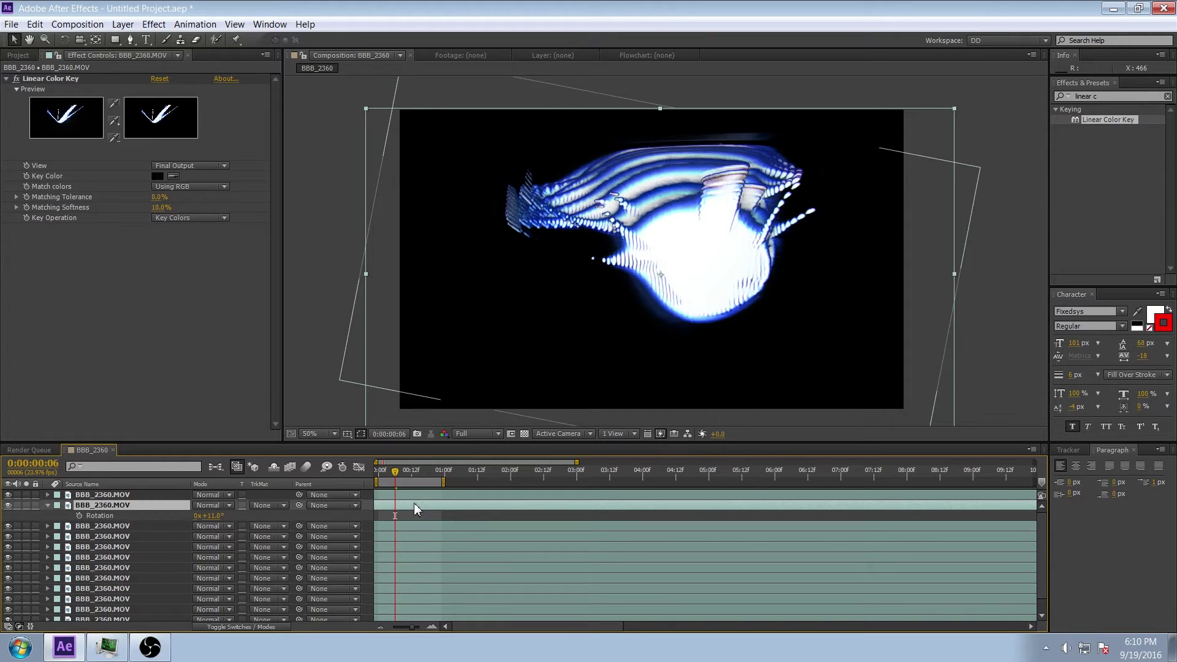
click(438, 528)
text(r)
text(22)
key(Return)
Step: Rotate the fourth trail layer to 33°, continue on the next layers, and scrub to check the swirl
click(406, 548)
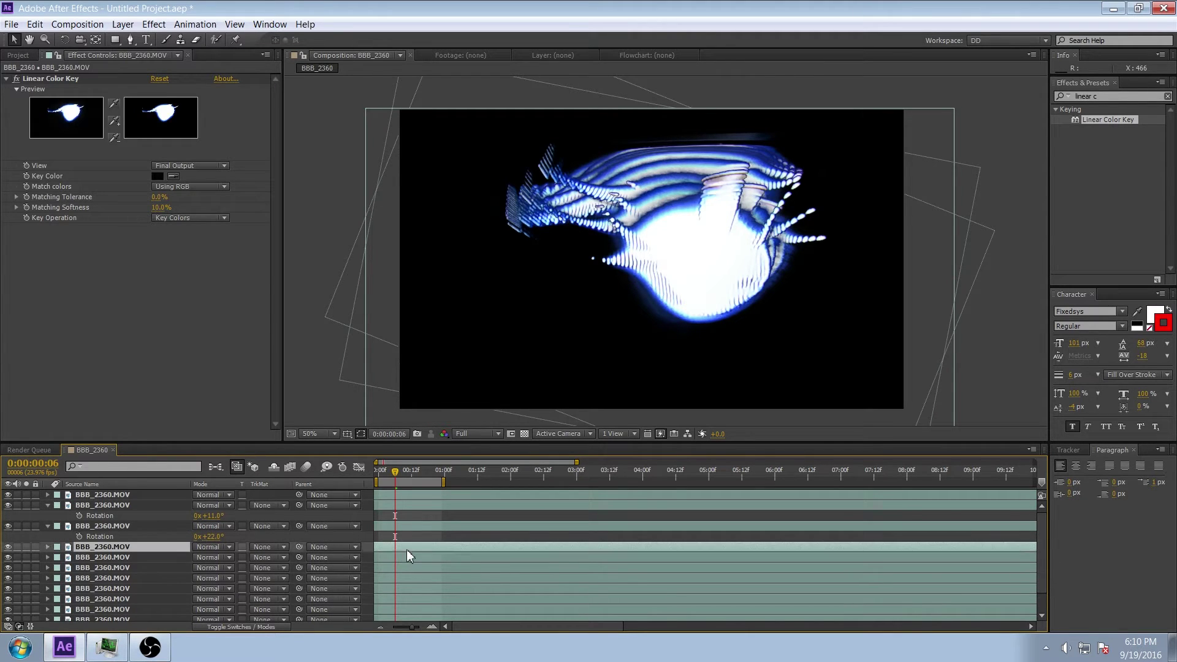
text(r33)
key(Return)
click(406, 567)
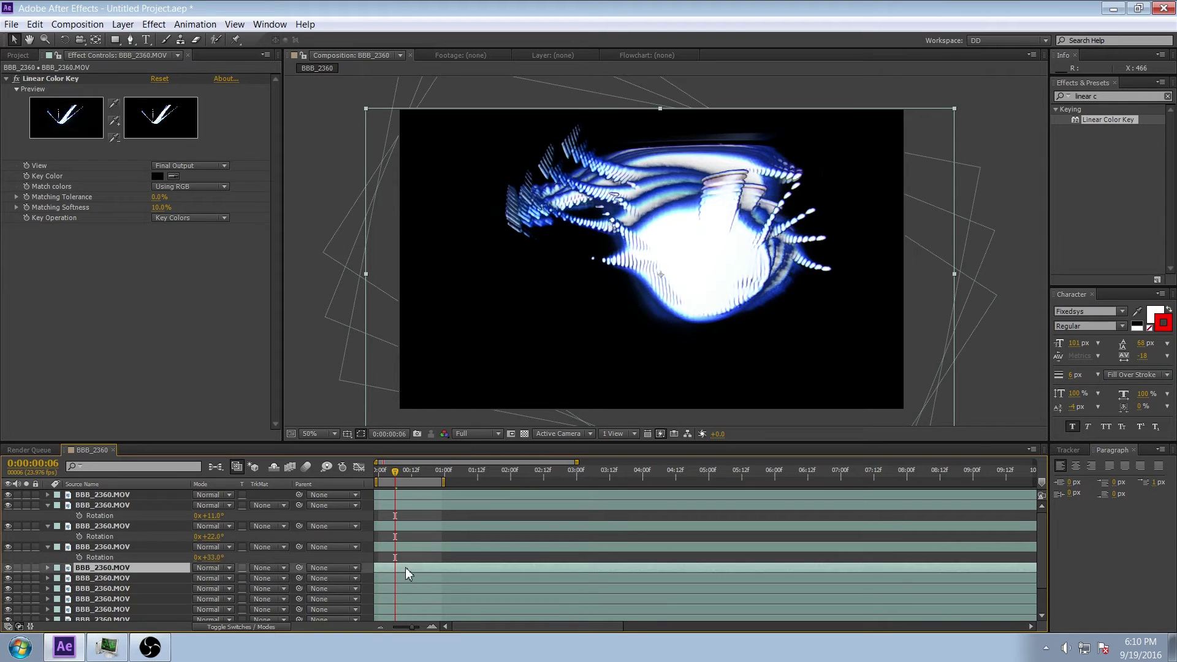
key(r)
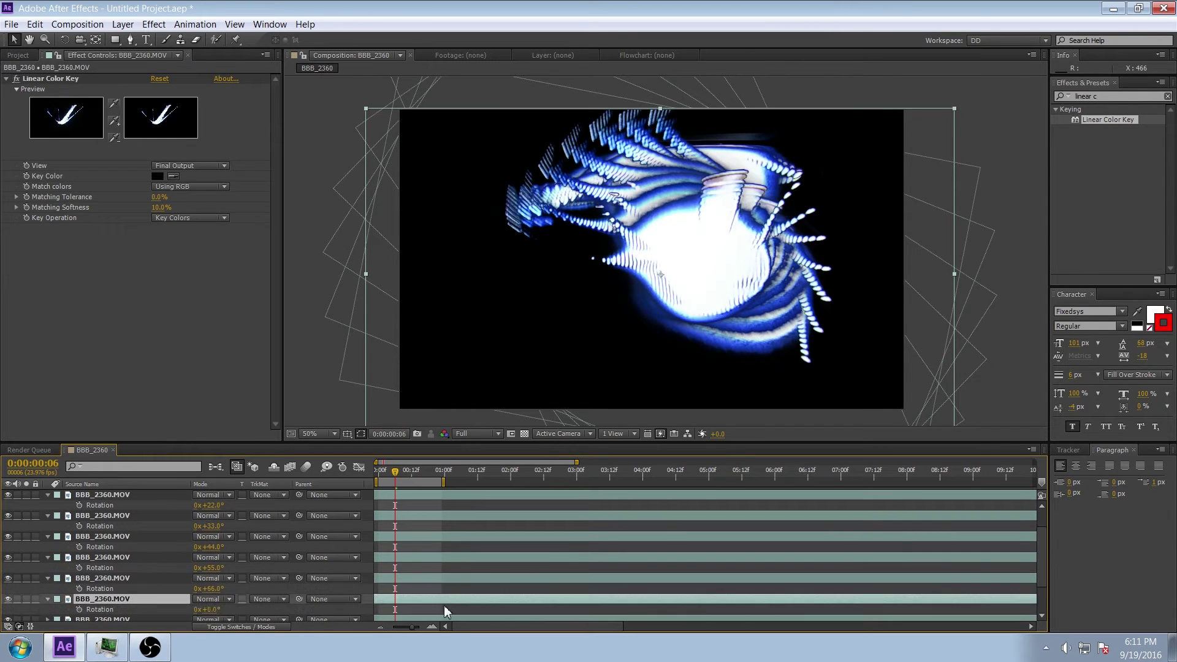
click(413, 574)
key(r)
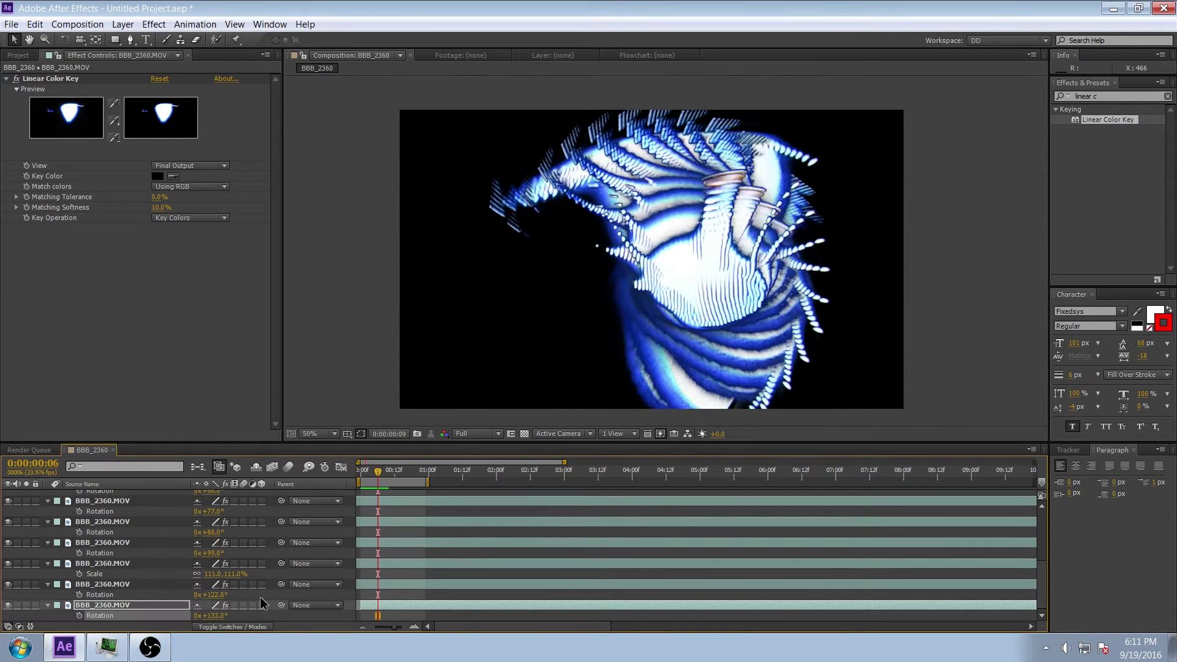
drag(378, 484, 481, 492)
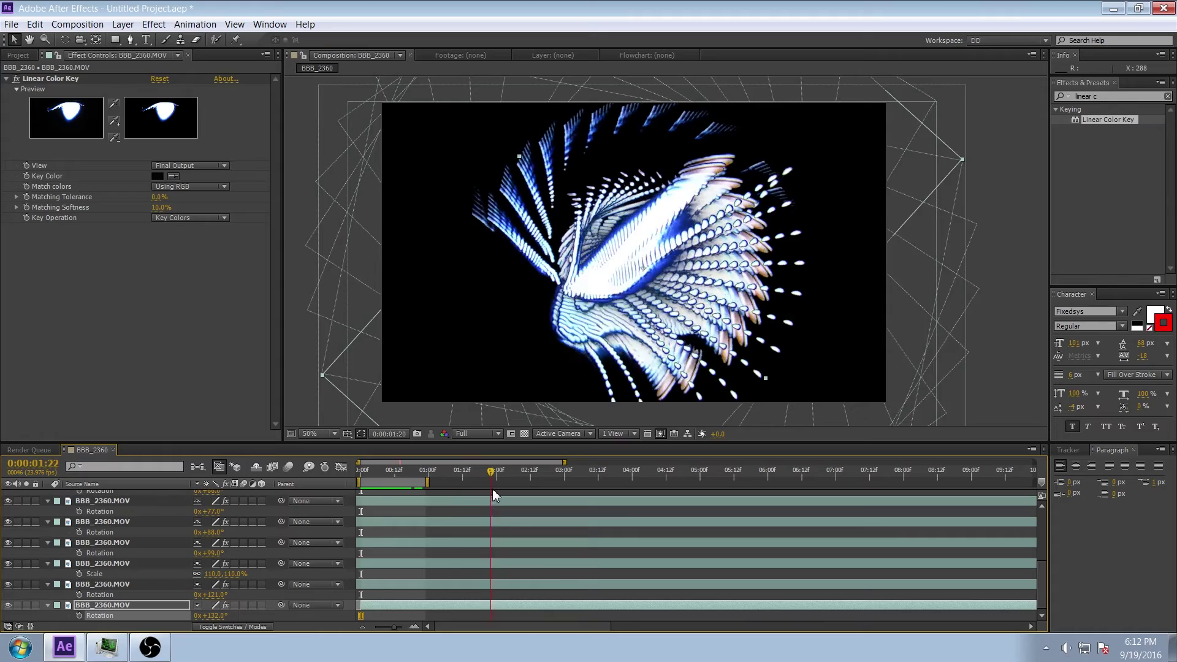
scroll(586, 313, up, 1)
drag(586, 312, 632, 352)
Step: Preview the swirl, trim the preview range to about one second, and add Adjustment Layer 1 on top
key(KP_0)
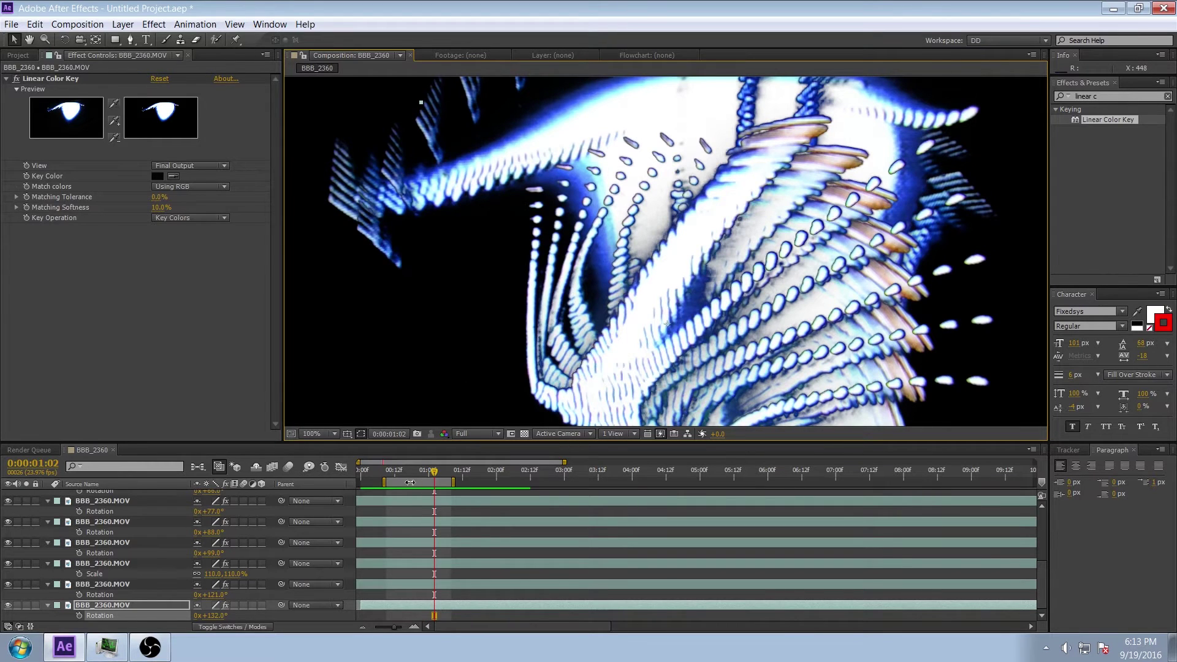
drag(409, 483, 383, 482)
key(Home)
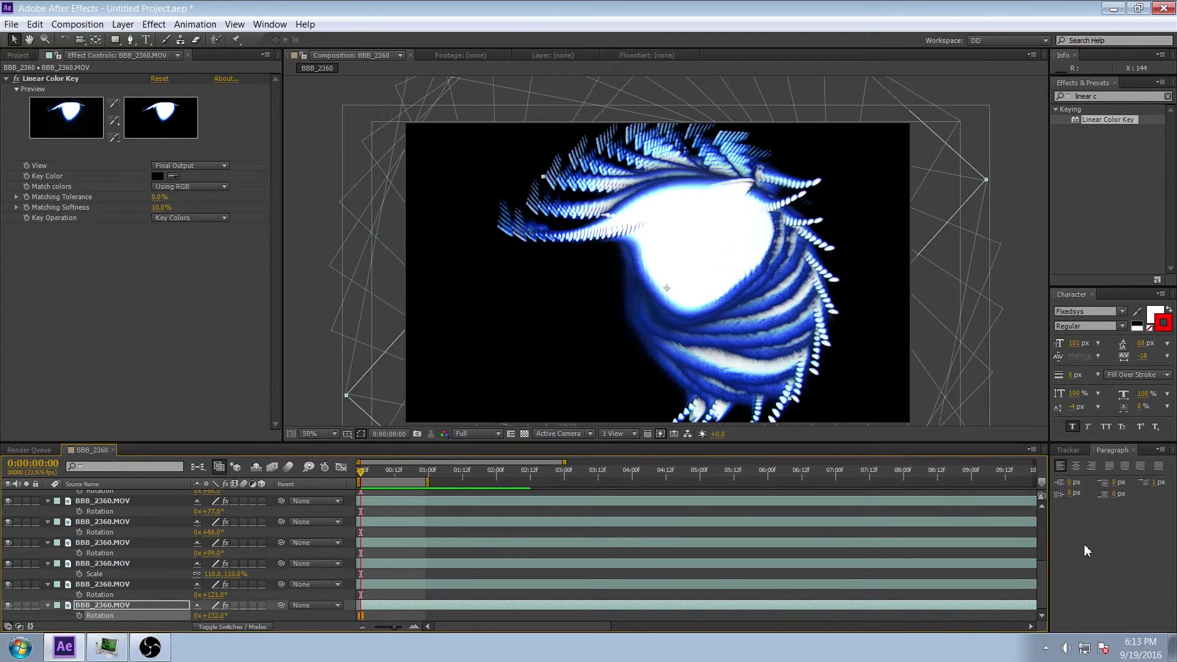
scroll(1042, 565, up, 5)
click(390, 496)
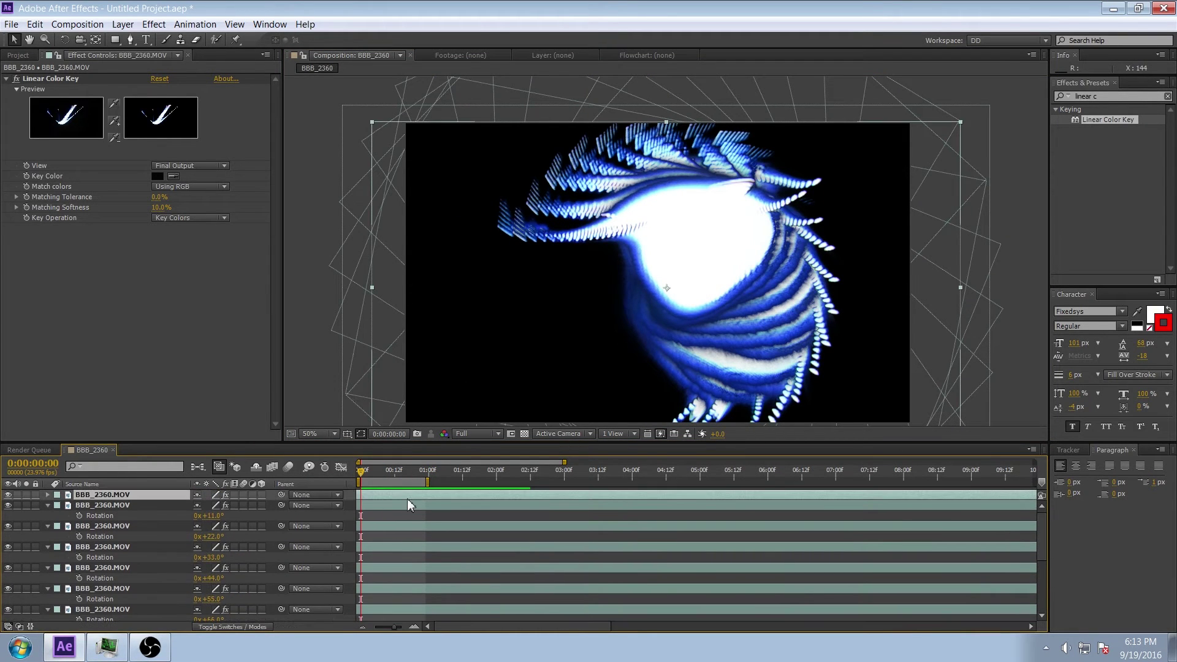
key(ctrl+alt+y)
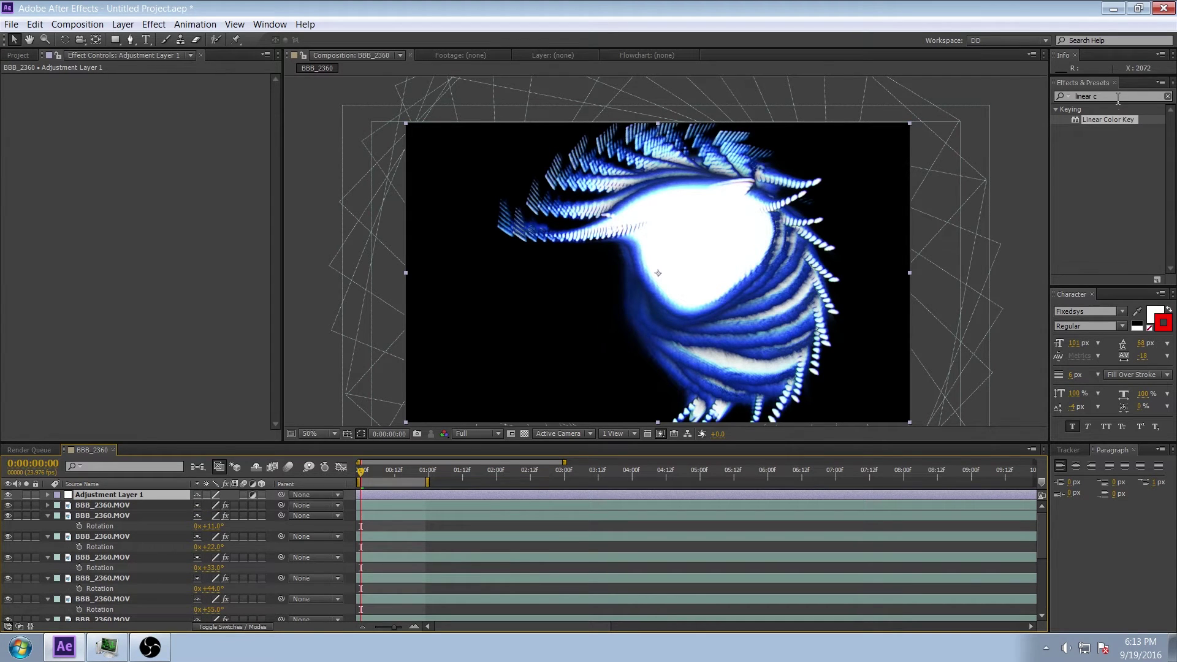
Step: Give Adjustment Layer 1 Hue/Saturation at +20° Master Hue, place it below the first trail, and duplicate it
click(1117, 98)
text(sat)
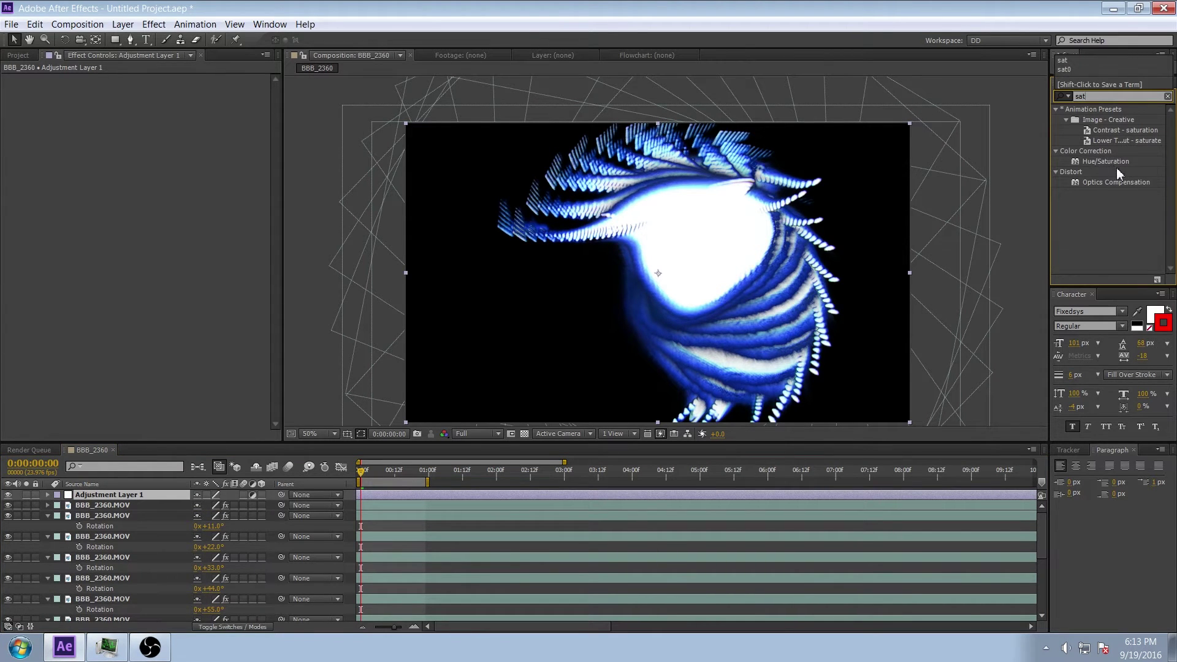
drag(1106, 161, 920, 494)
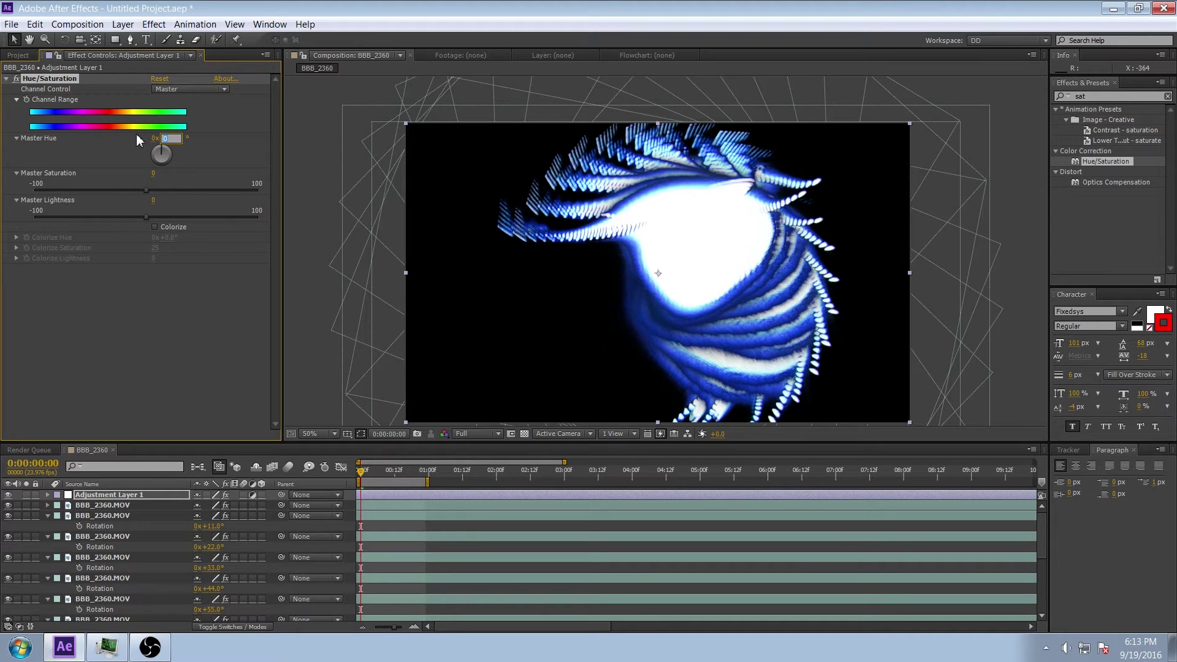
key(Return)
drag(107, 494, 166, 593)
key(ctrl+d)
key(ctrl+d)
key(ctrl+d)
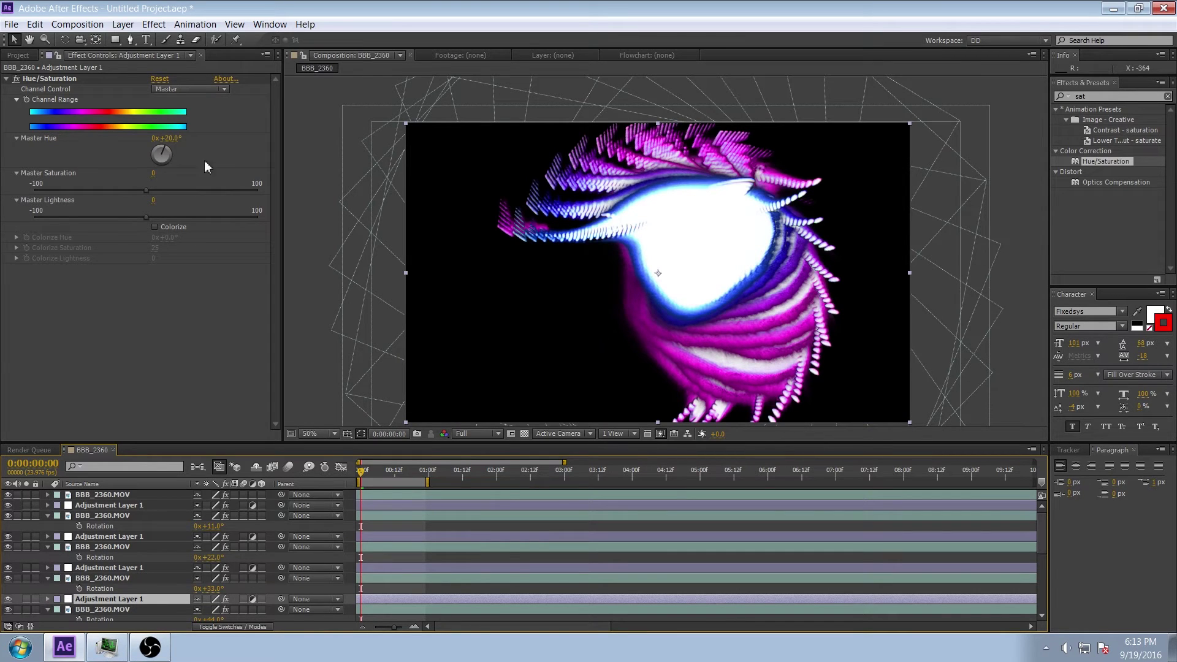
Step: Duplicate the adjustment layer several more times, placing copies below successive trail layers
scroll(271, 566, down, 3)
key(ctrl+d)
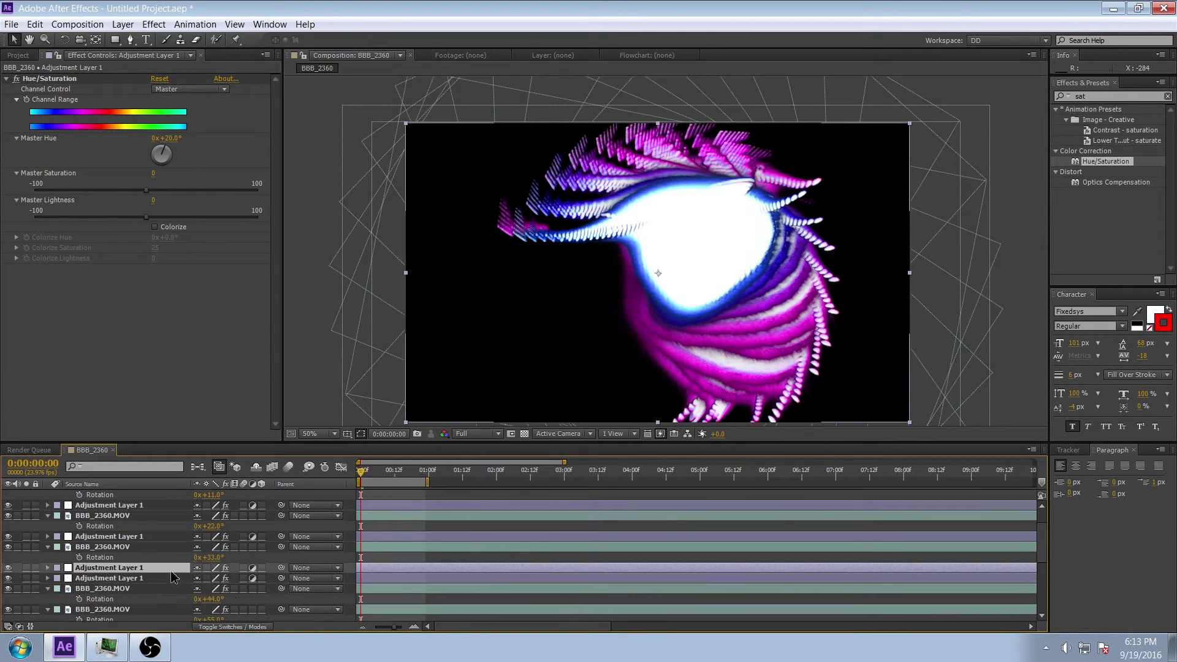
drag(163, 568, 164, 600)
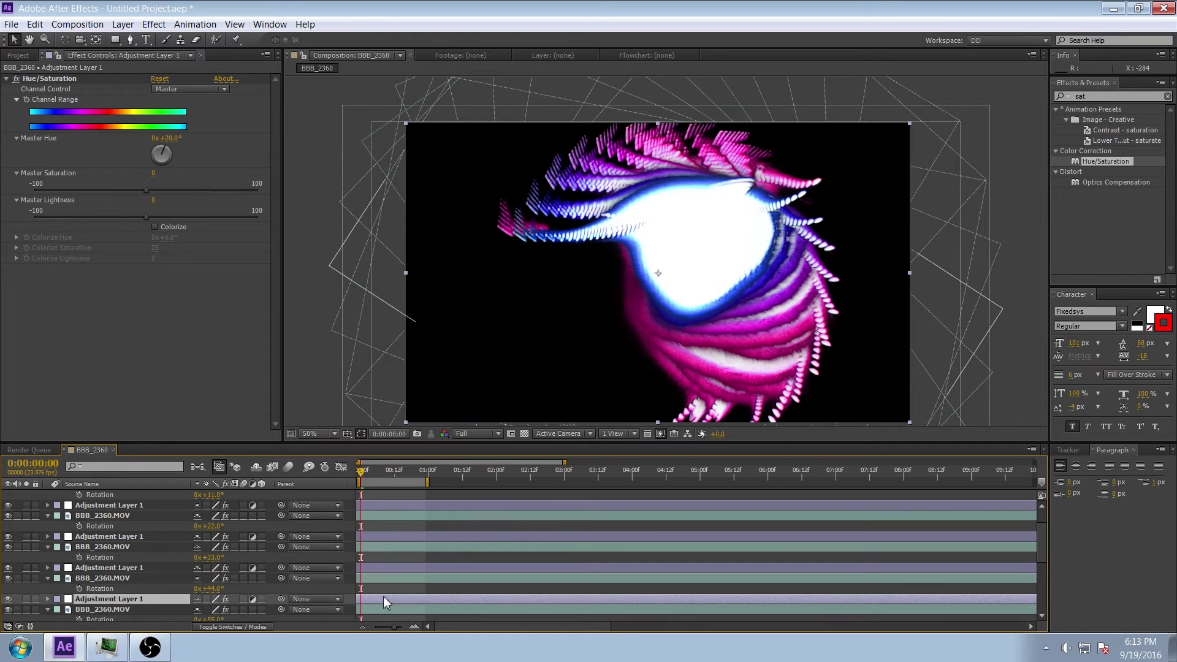
scroll(409, 569, down, 3)
key(ctrl+d)
drag(182, 569, 173, 599)
scroll(329, 584, down, 3)
key(ctrl+d)
scroll(225, 578, down, 6)
key(ctrl+d)
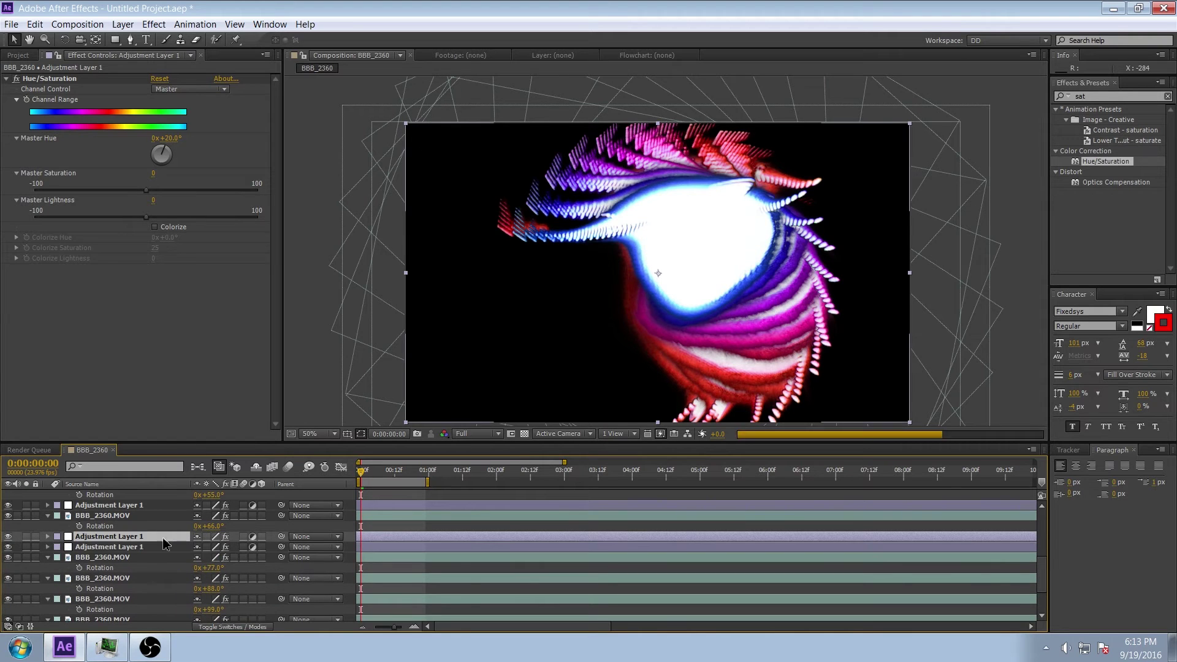
drag(170, 539, 174, 569)
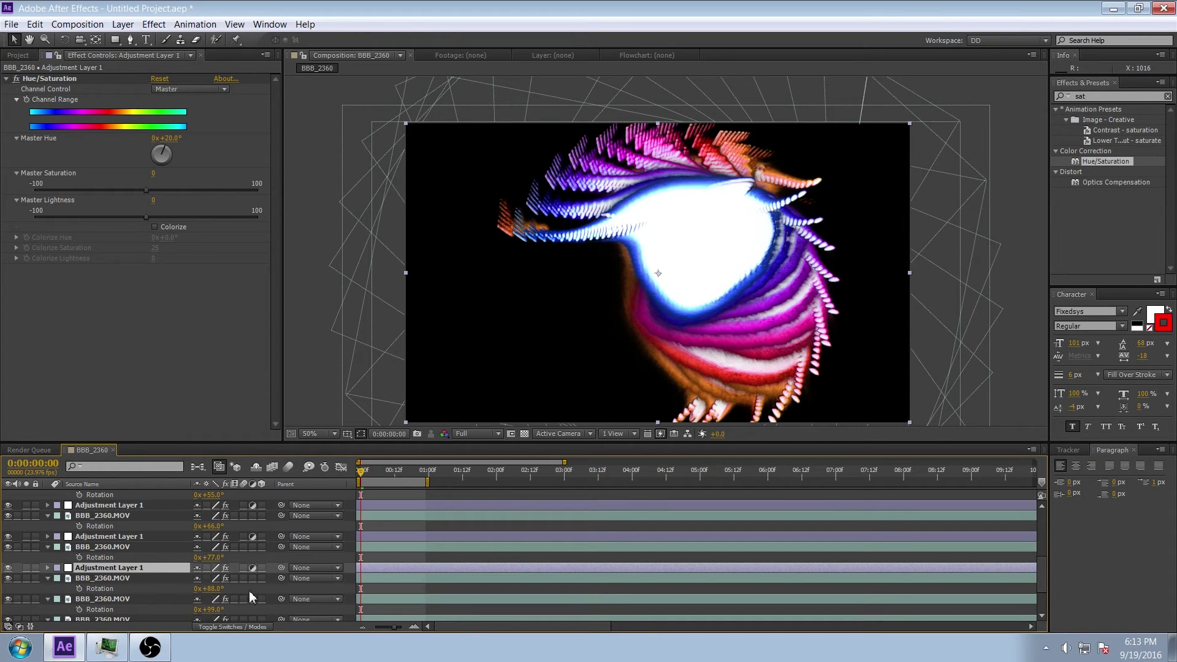
key(ctrl+d)
drag(177, 595, 214, 603)
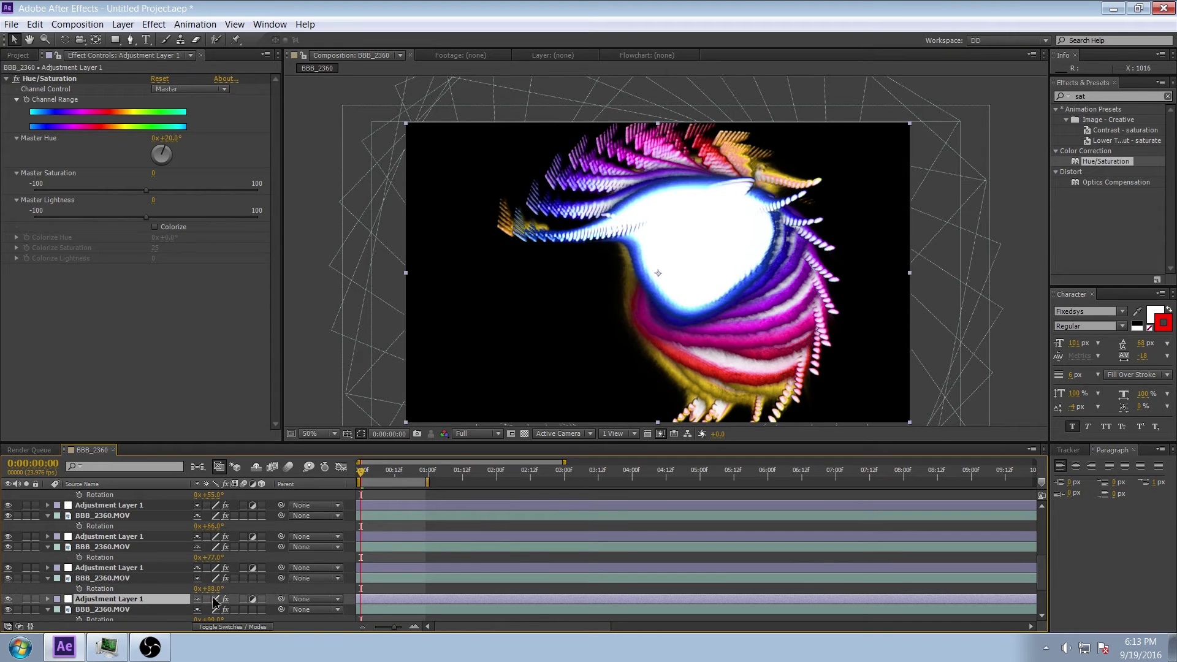
Step: Delete the extra adjustment layer copies so only one remains
key(Delete)
click(440, 569)
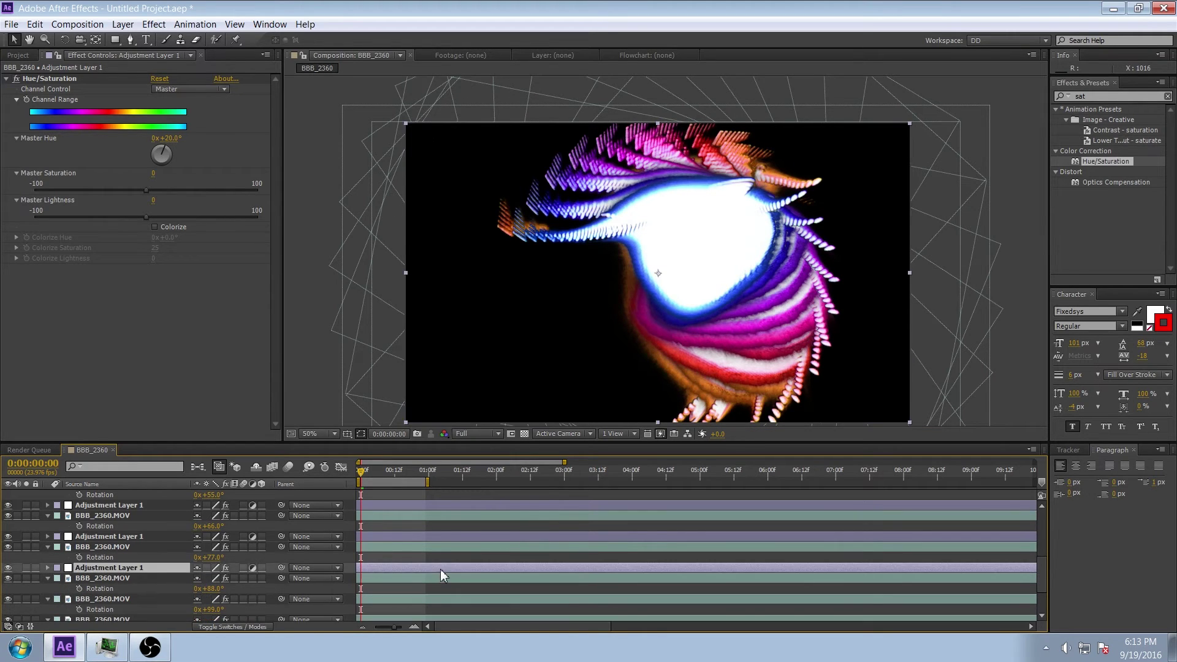
key(Delete)
click(444, 536)
key(Delete)
key(Delete)
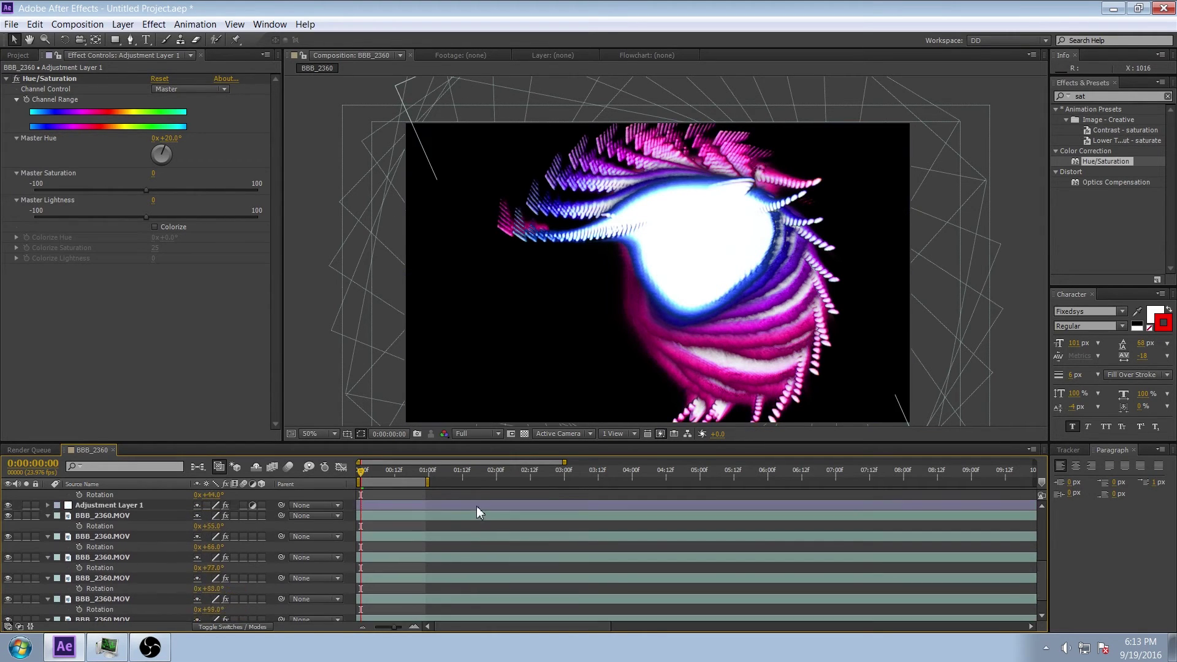
scroll(477, 509, up, 3)
click(440, 539)
key(Delete)
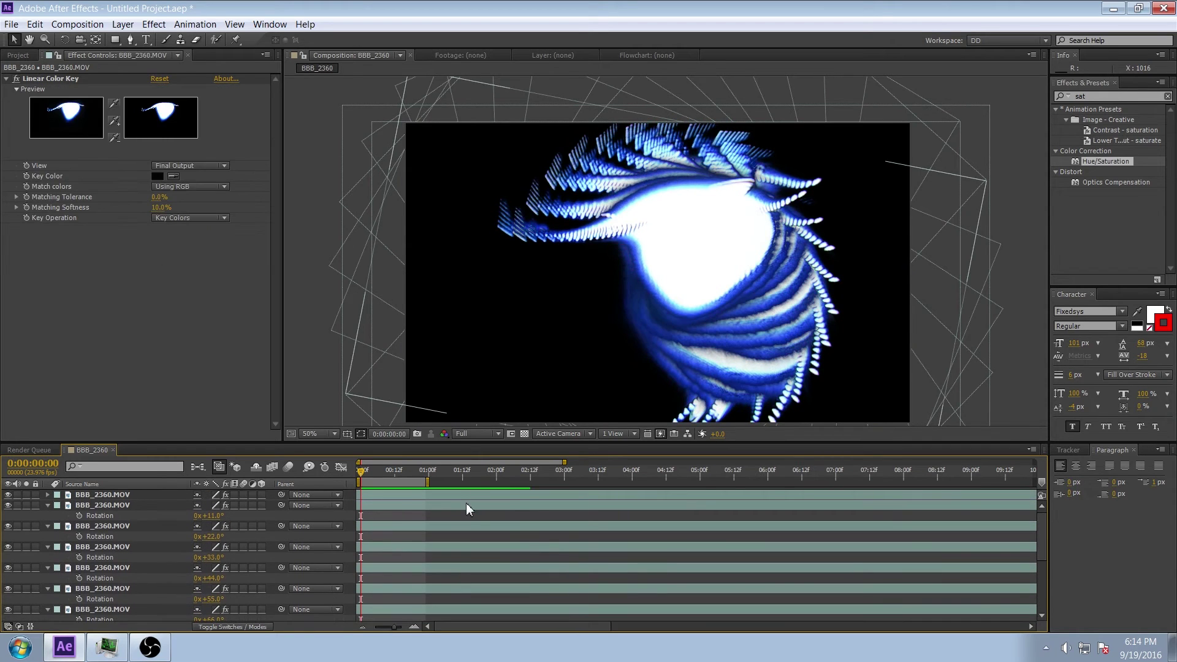
Step: Set the remaining adjustment layer's Master Hue to +65° and place a copy below the next trail layer
scroll(466, 503, up, 2)
click(443, 507)
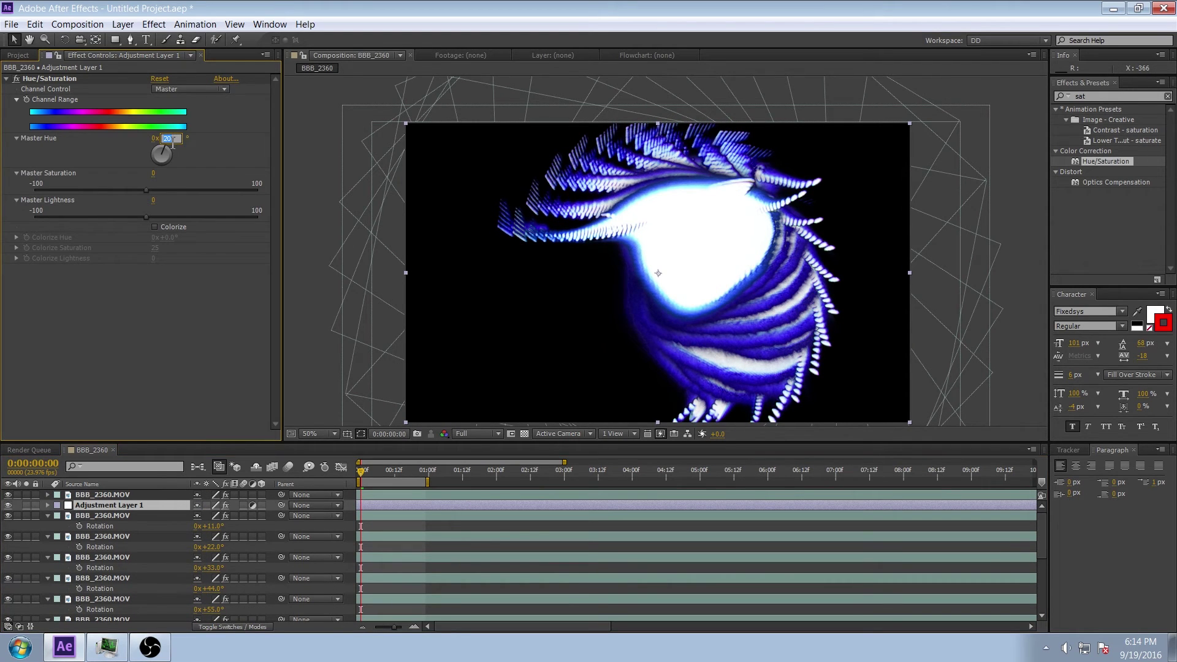
text(65)
key(Return)
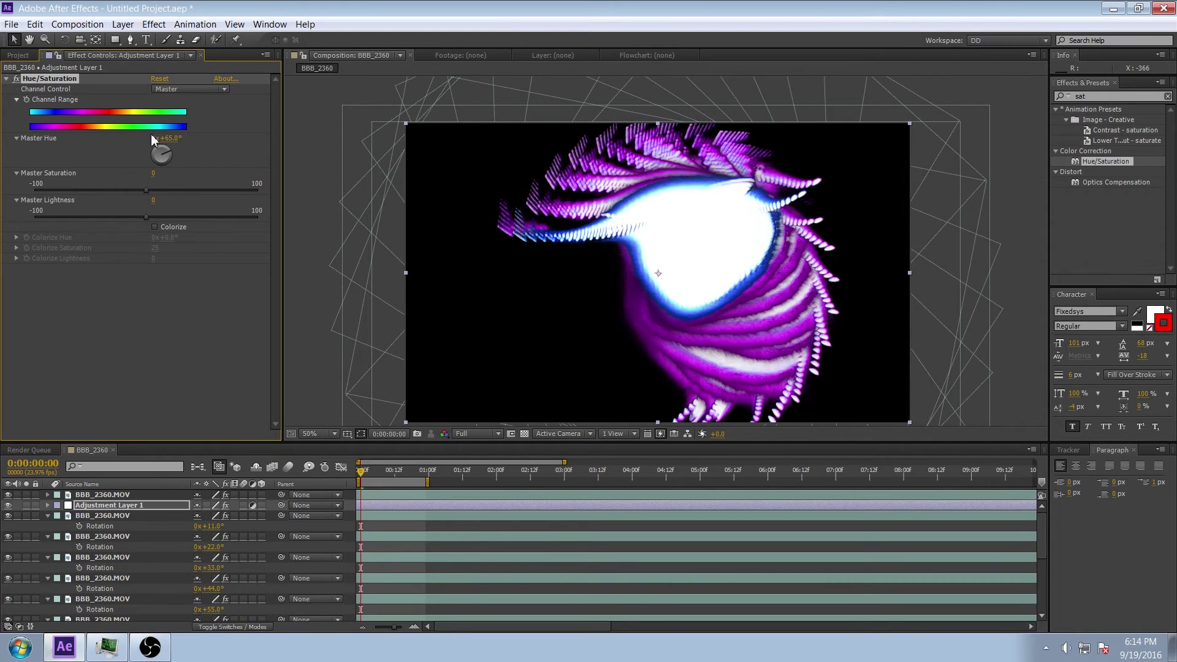
click(423, 504)
key(ctrl+d)
drag(189, 523, 179, 604)
Step: Keep duplicating the +65° adjustment layer, dropping copies between the remaining trail layers
key(ctrl+d)
scroll(179, 538, down, 1)
key(ctrl+d)
key(ctrl+d)
scroll(186, 573, down, 2)
key(ctrl+d)
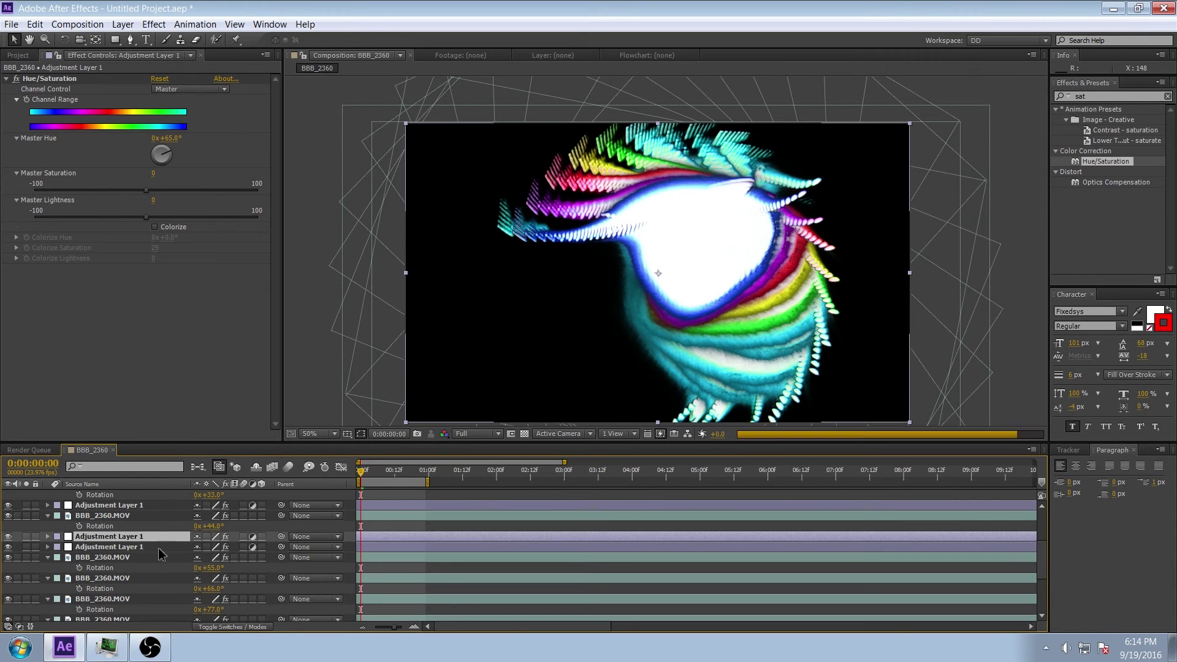
drag(169, 540, 173, 570)
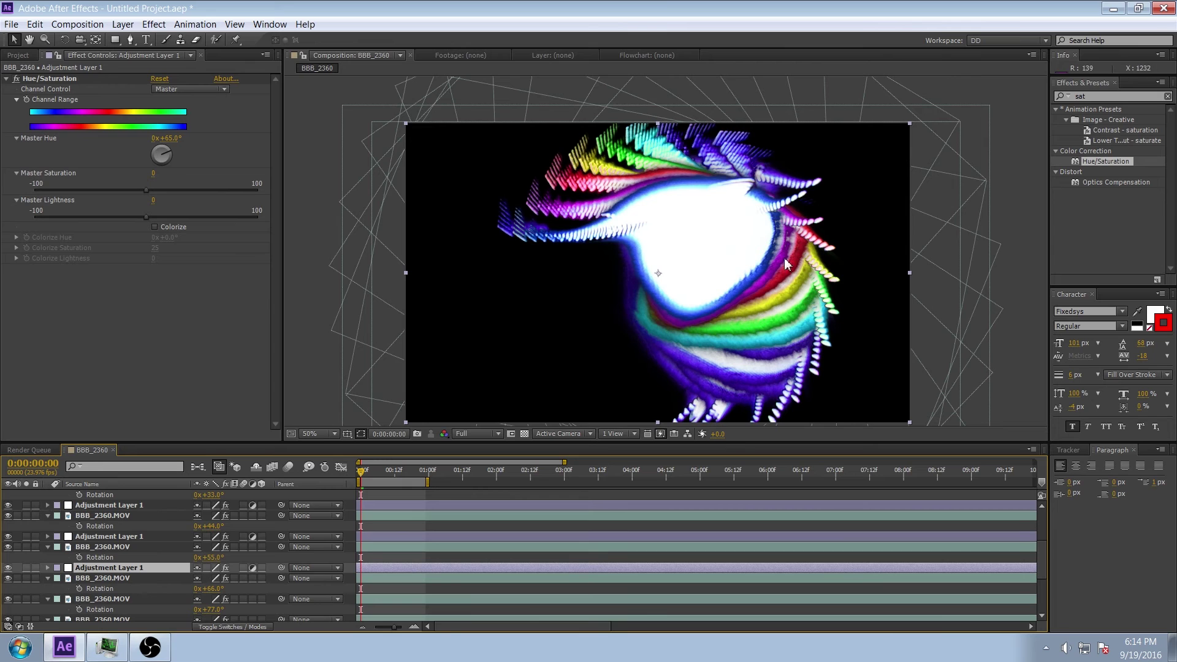
key(ctrl+d)
drag(184, 569, 145, 593)
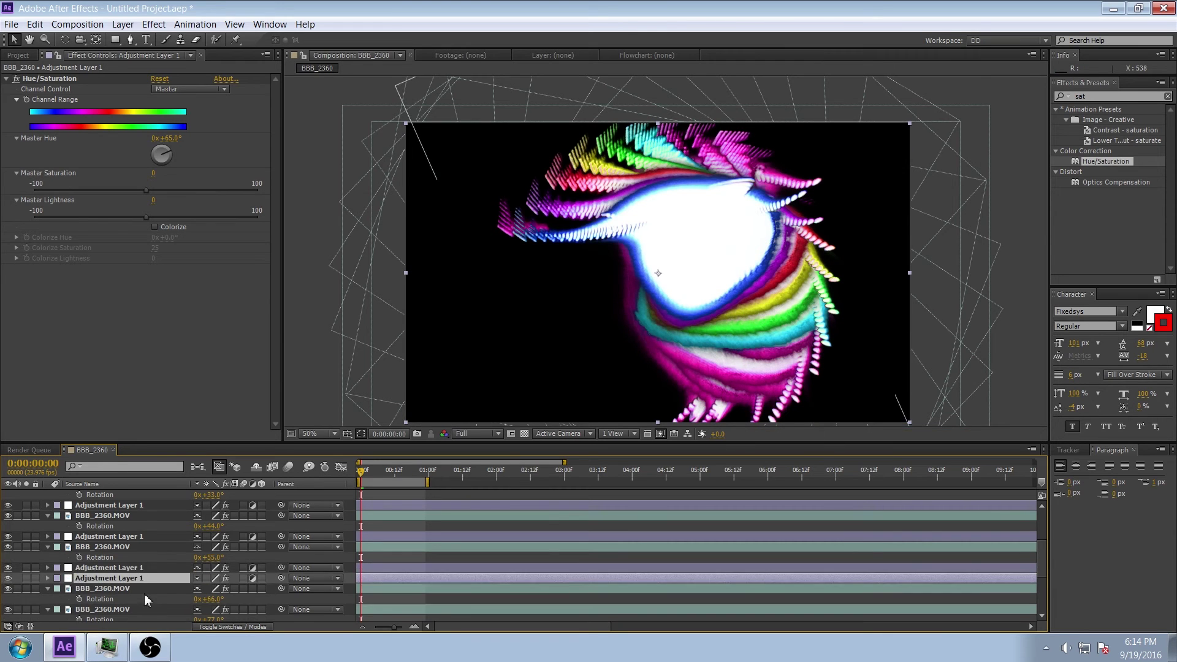
scroll(147, 579, down, 2)
key(ctrl+d)
drag(153, 537, 156, 599)
key(ctrl+d)
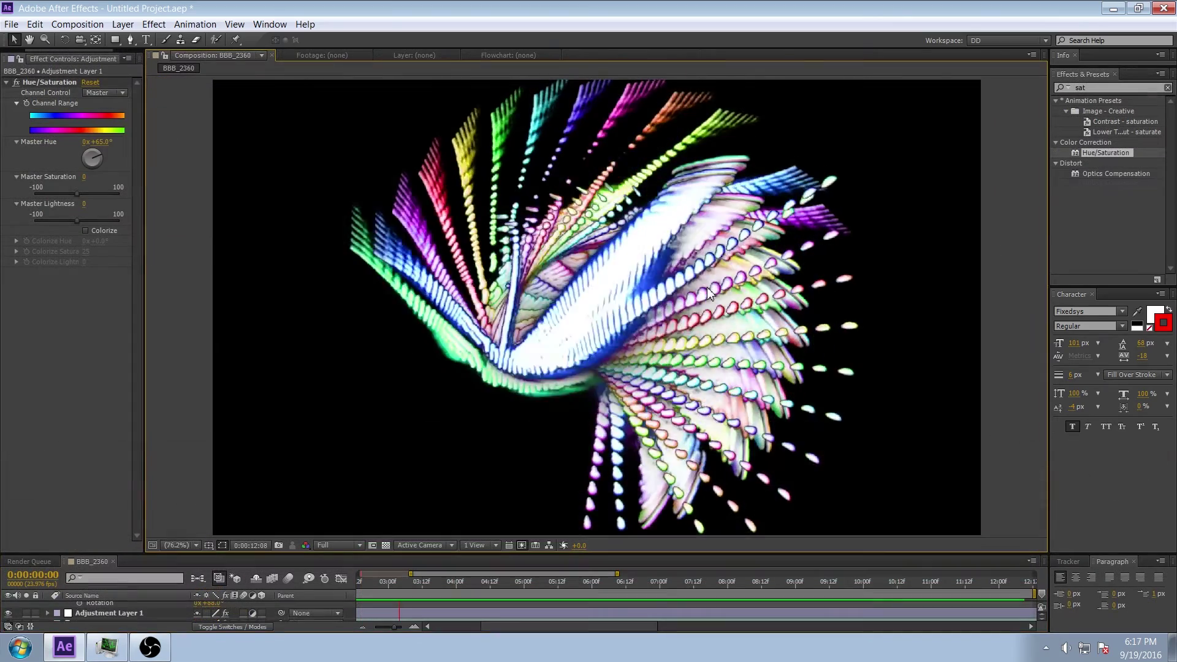